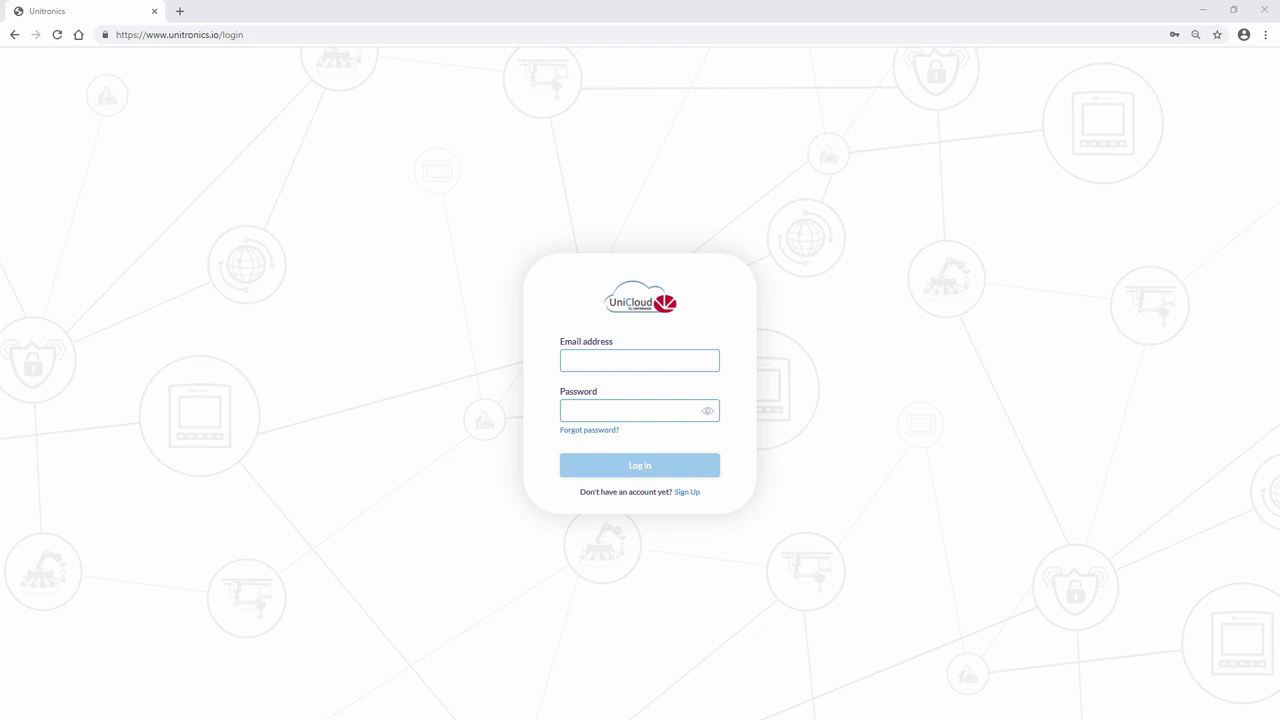
Log in with the account email and password, then show the Device Management assets list
click(641, 409)
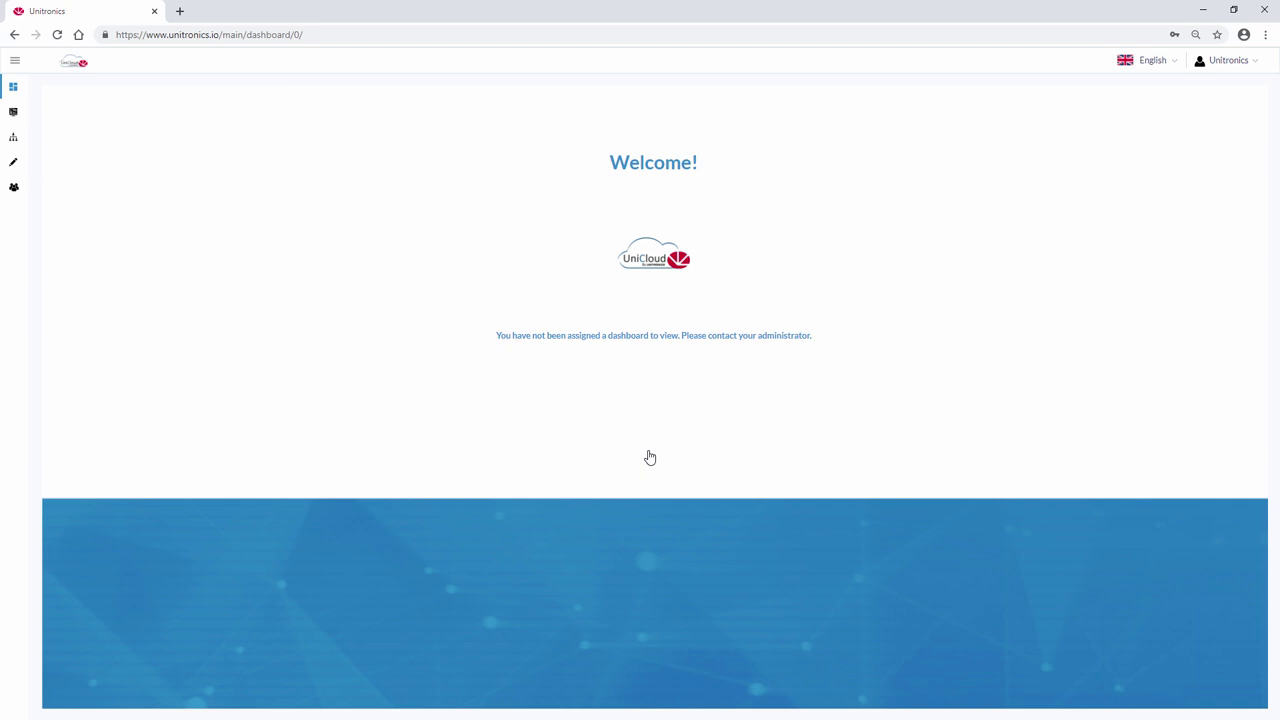
click(15, 61)
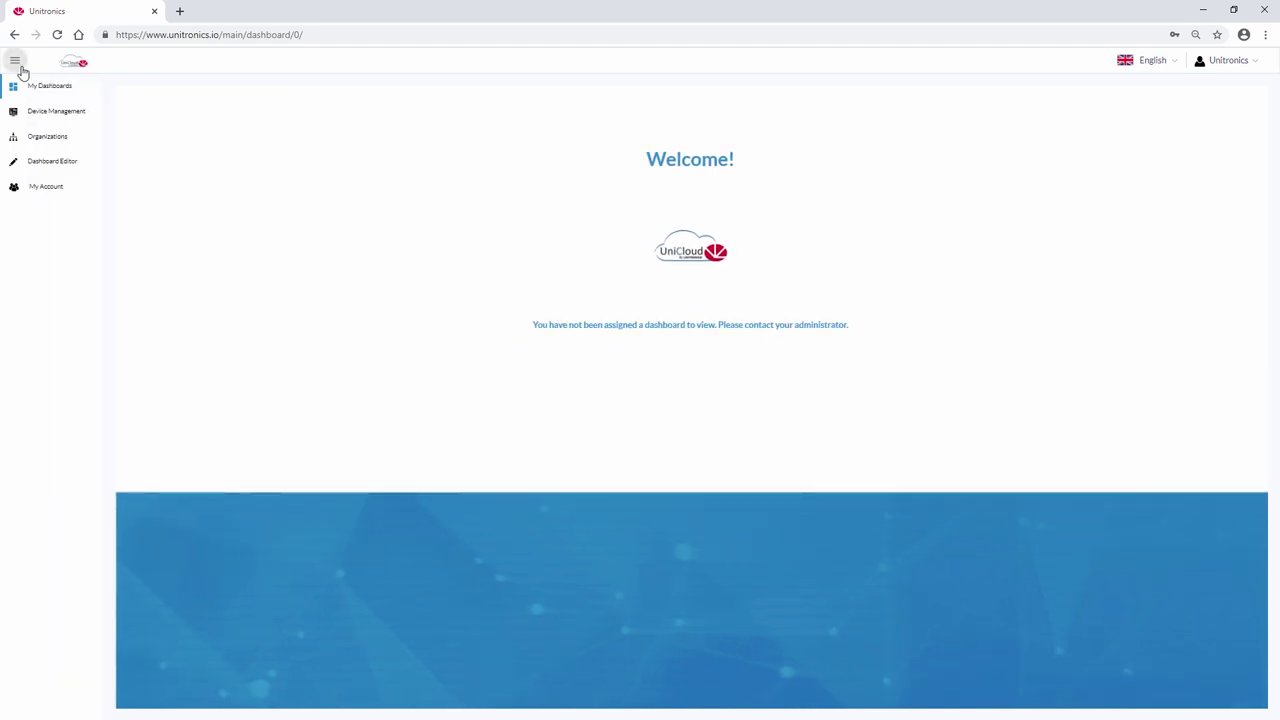
click(56, 111)
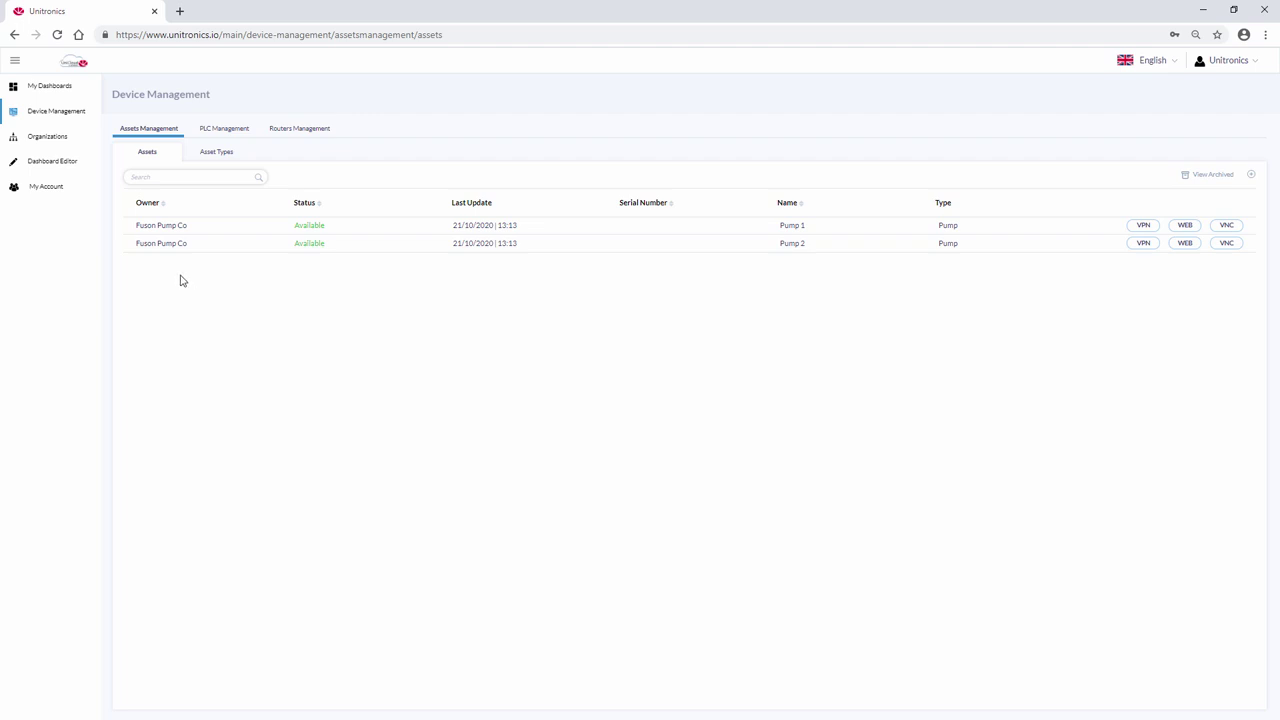
Create a new dashboard named "Main Pump Dashboard" with the date range Last Year
click(52, 163)
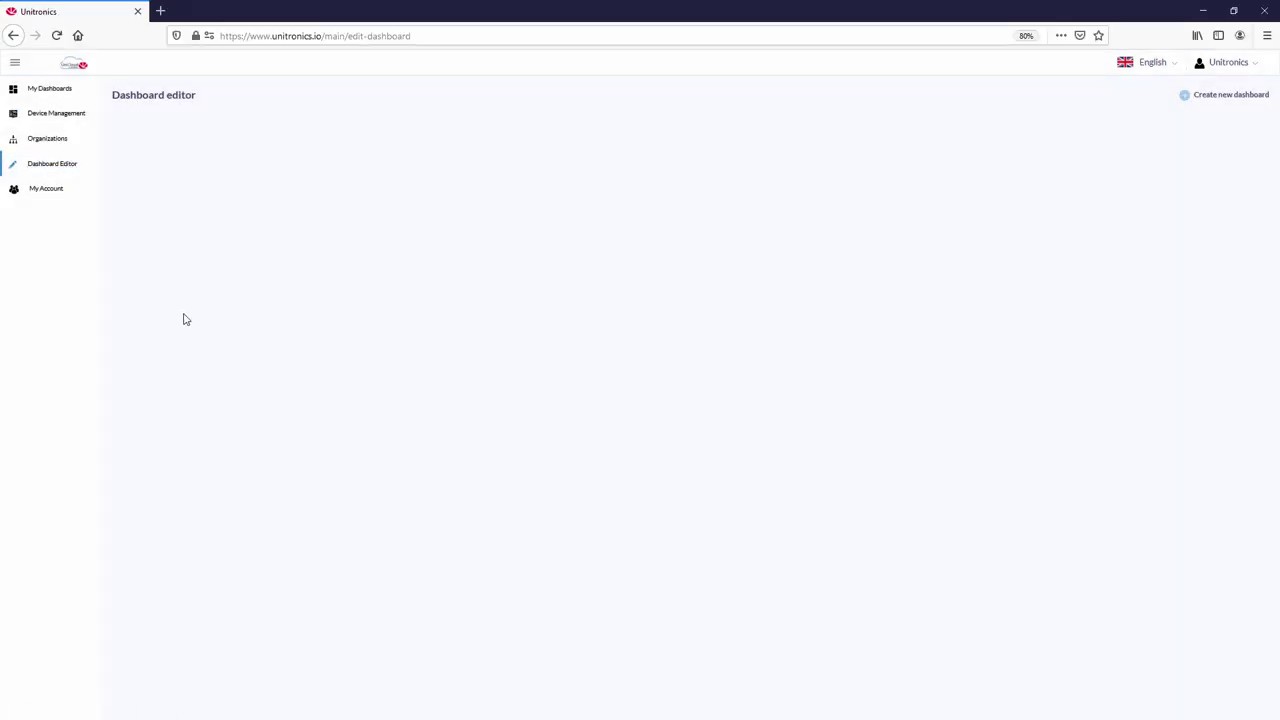
click(1206, 100)
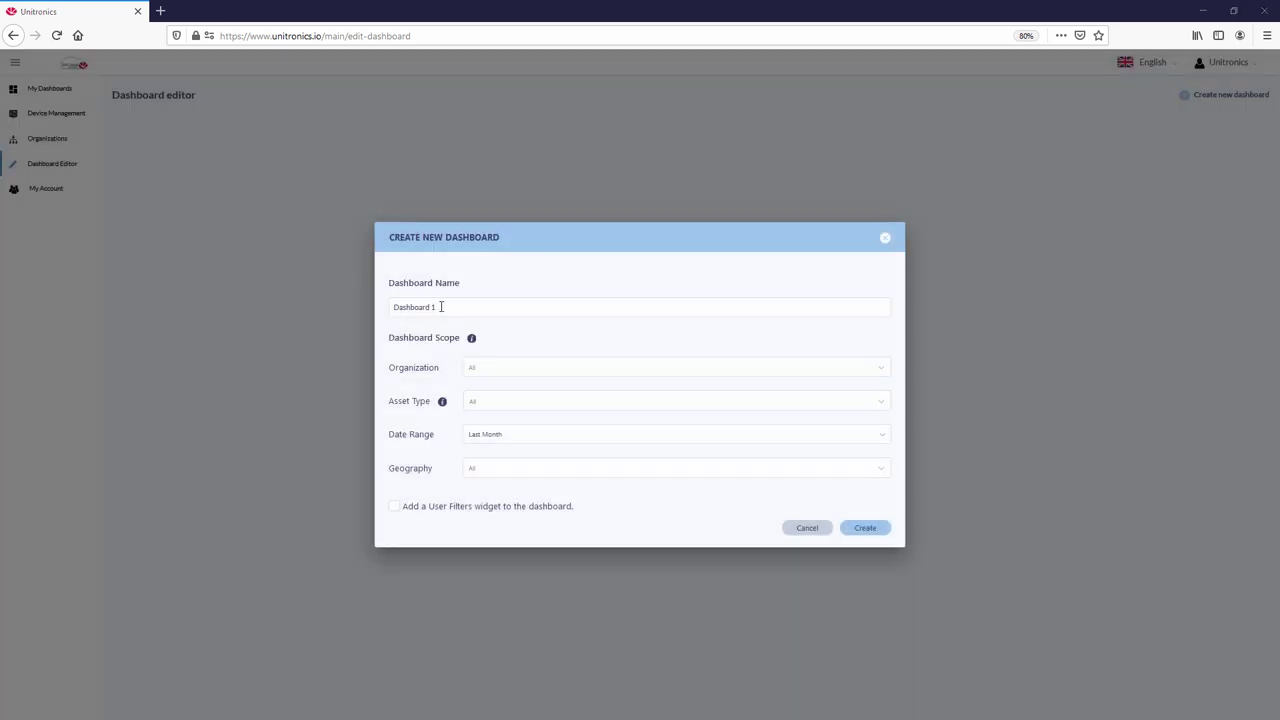
drag(441, 307, 360, 303)
text(Main Pump Dashboard)
click(536, 436)
click(505, 392)
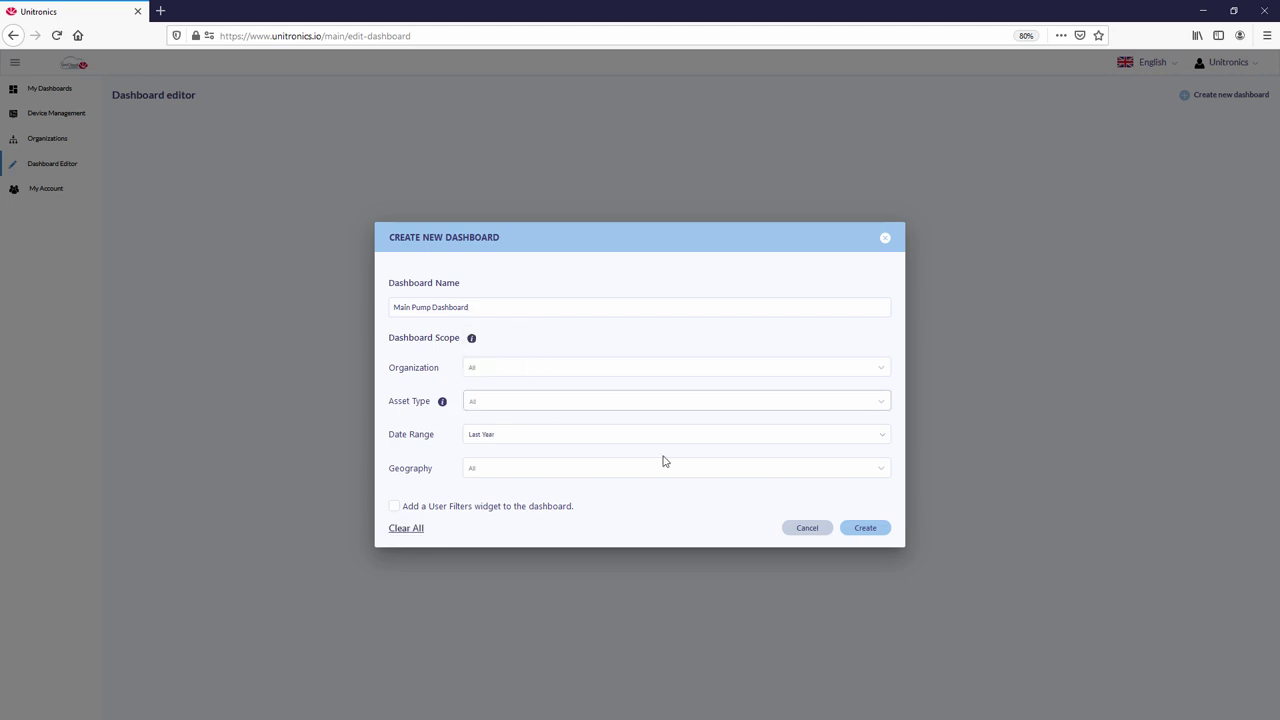
click(873, 534)
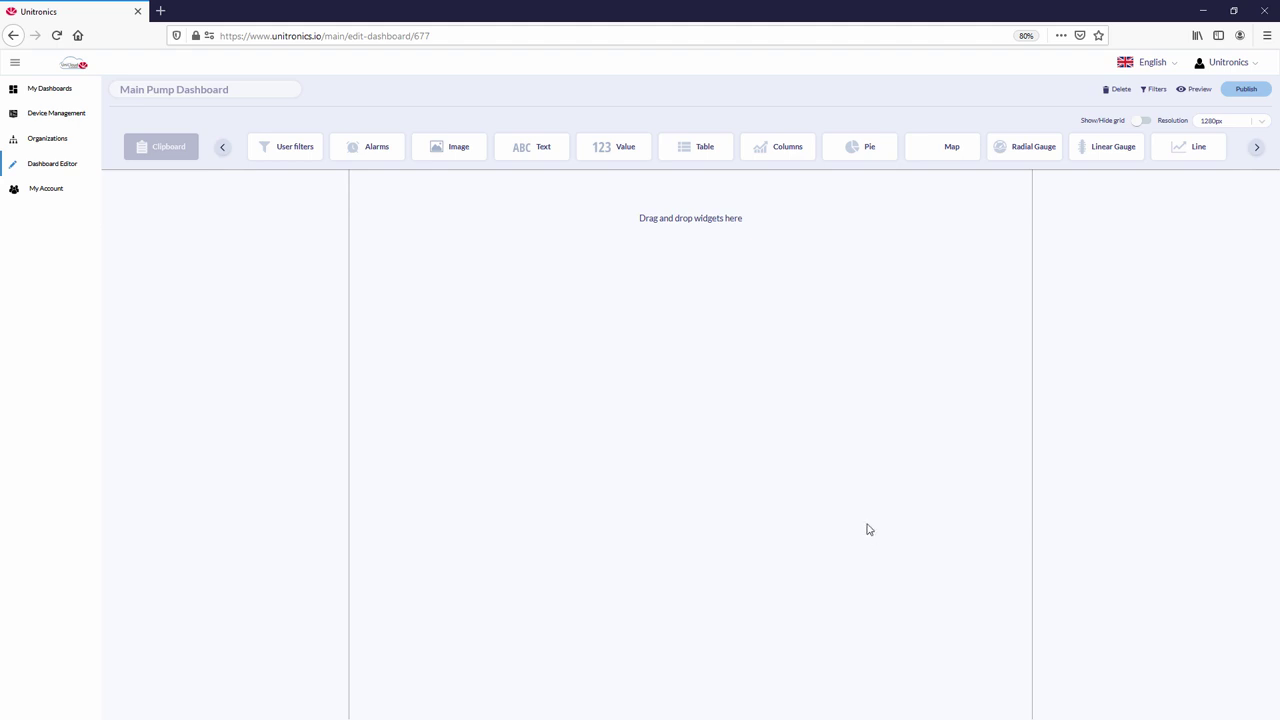
Add a text widget to the top of the dashboard reading "Main Pump Dashboard" in saturated blue
drag(534, 149, 689, 190)
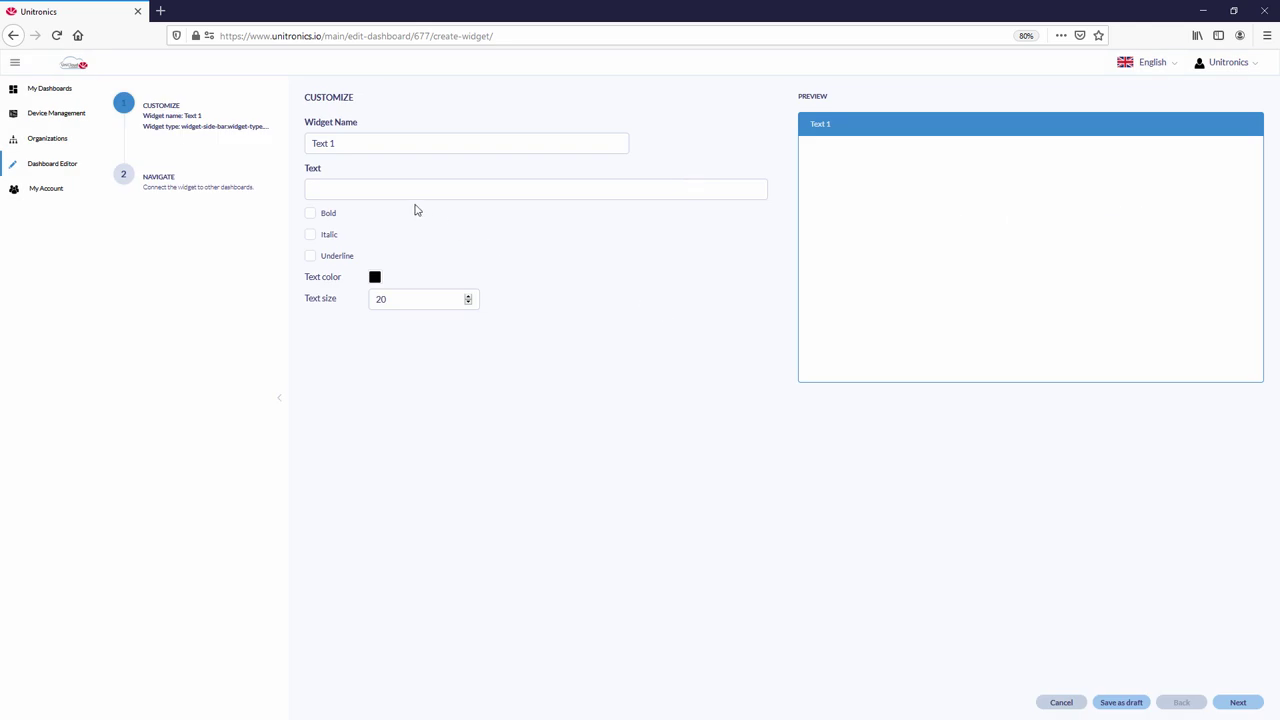
text(Main Pump Dashboard)
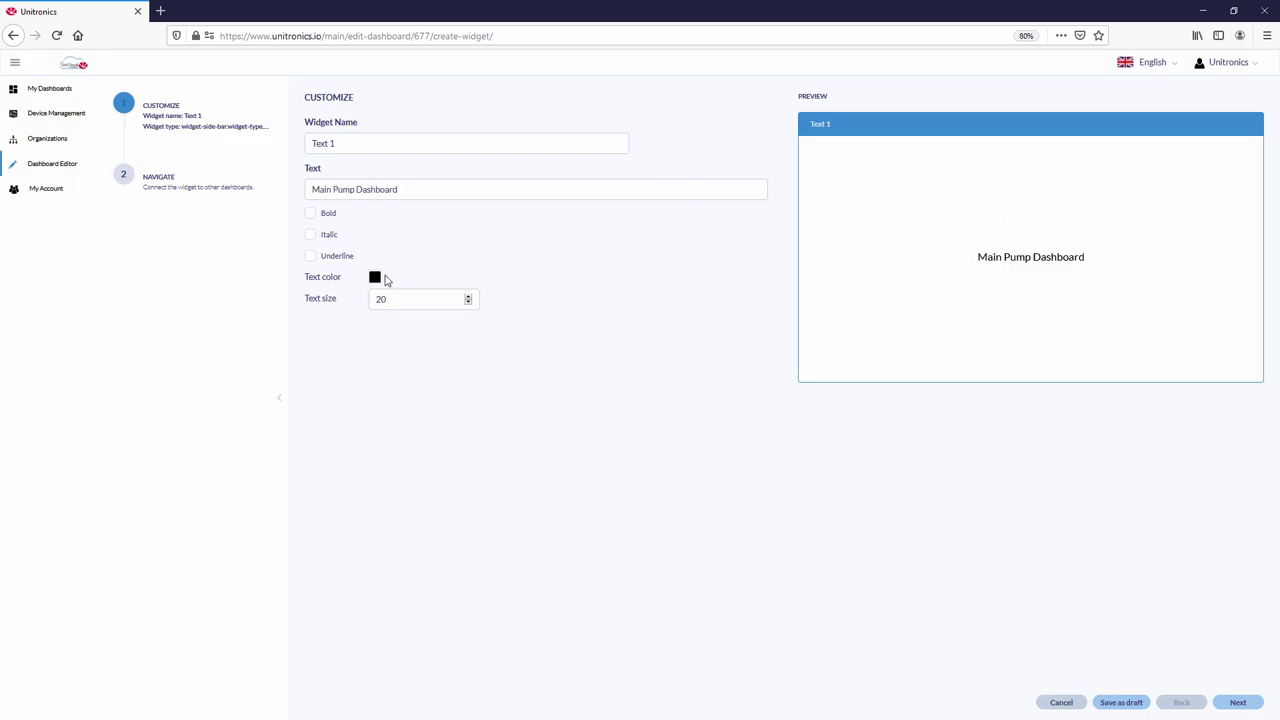
click(376, 278)
click(524, 338)
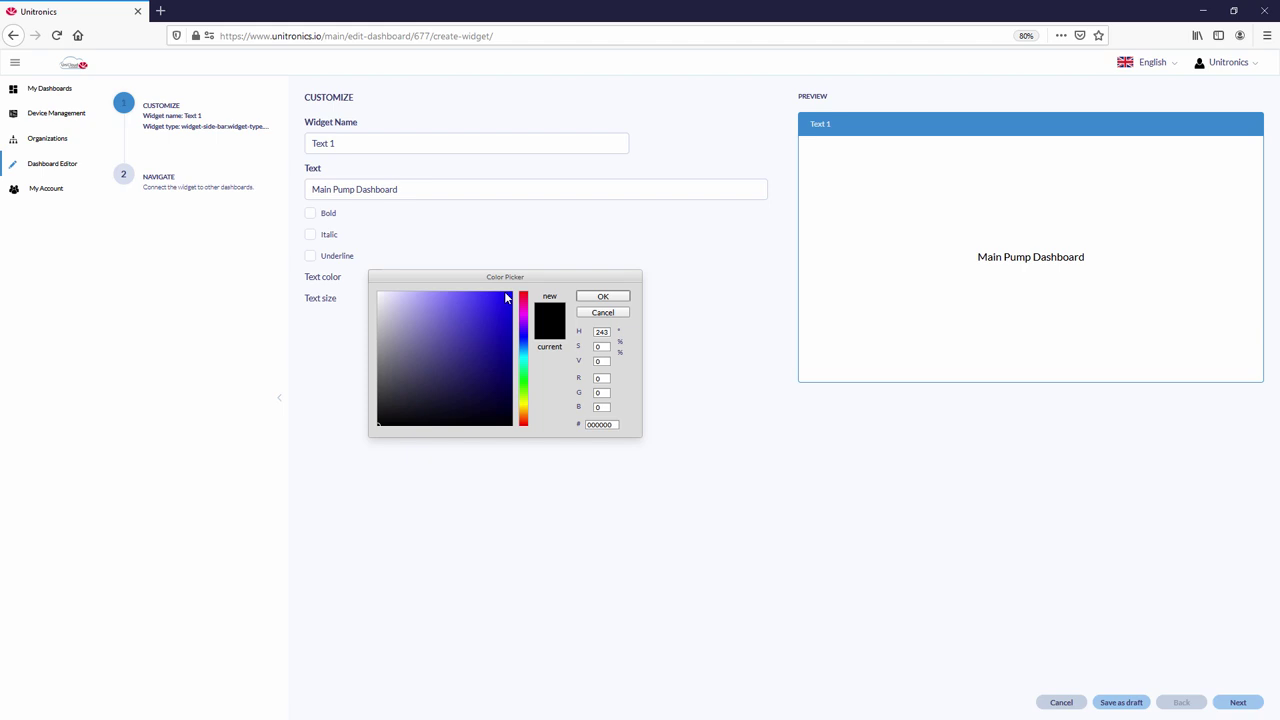
click(510, 298)
click(603, 297)
Set the title's text size to 70, finish the widget and stretch it across the full dashboard width
double_click(422, 297)
text(70)
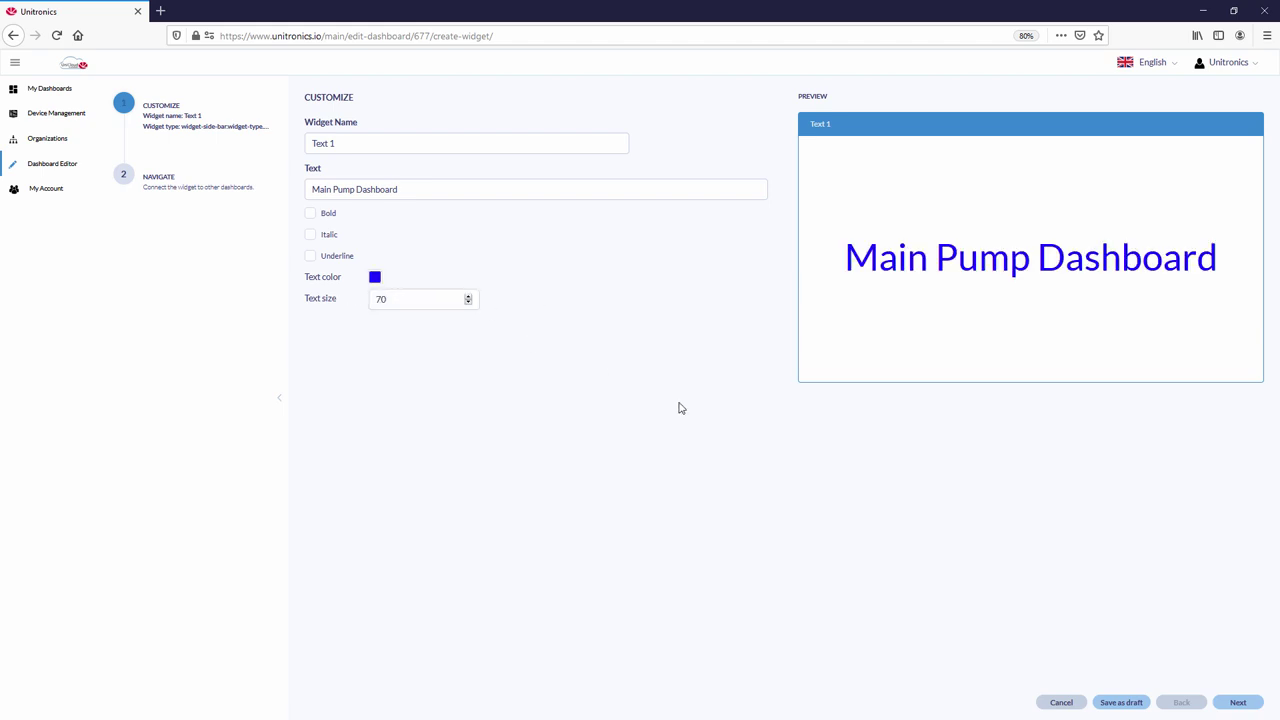
click(1238, 703)
click(1238, 703)
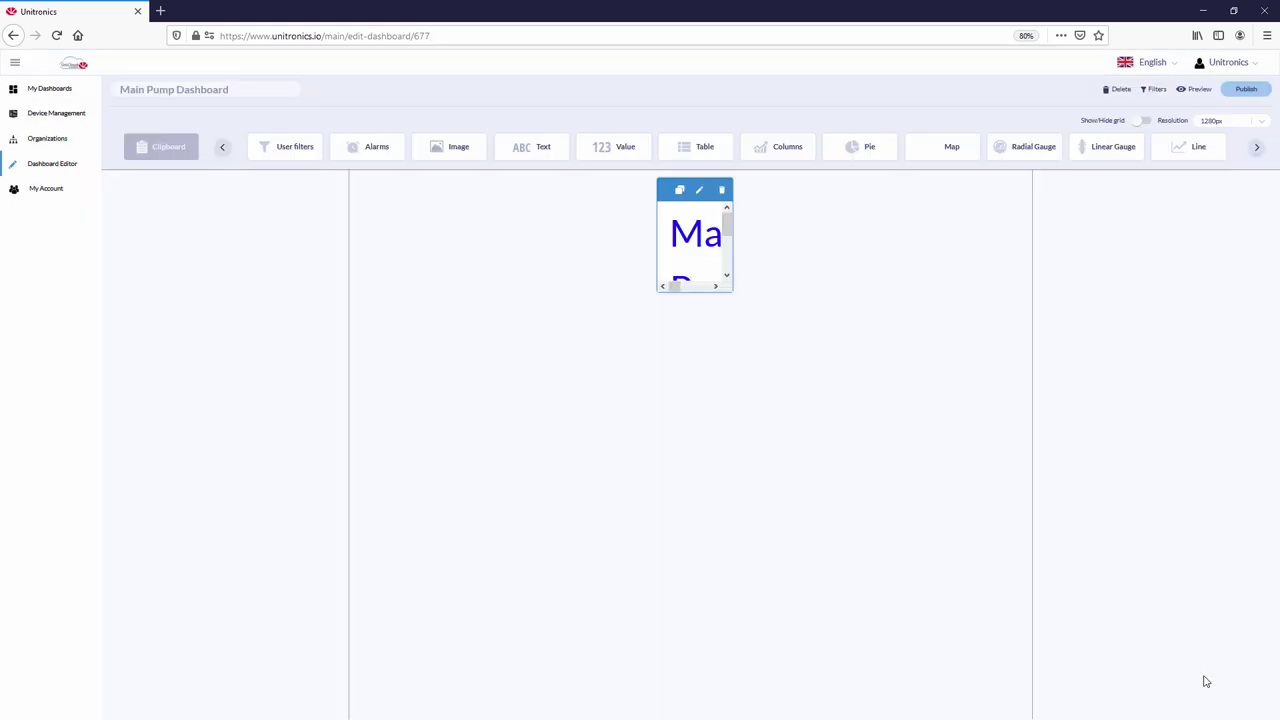
drag(731, 233, 1031, 262)
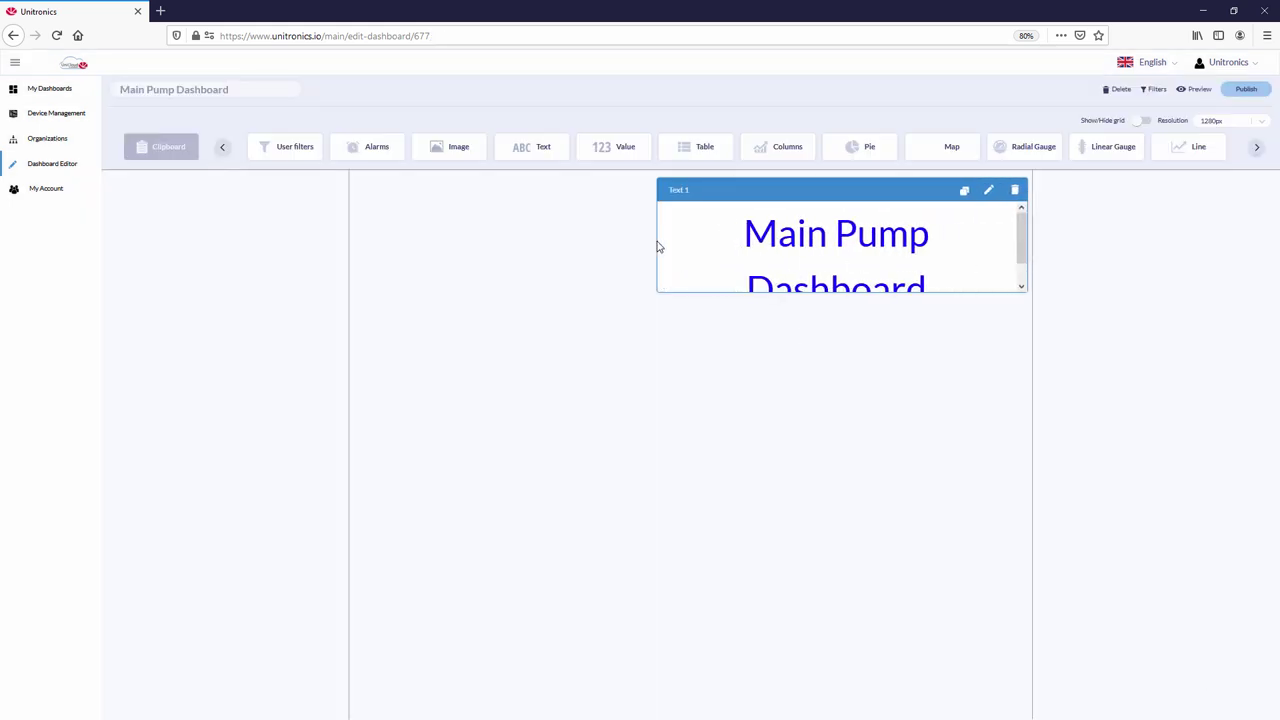
drag(658, 247, 362, 255)
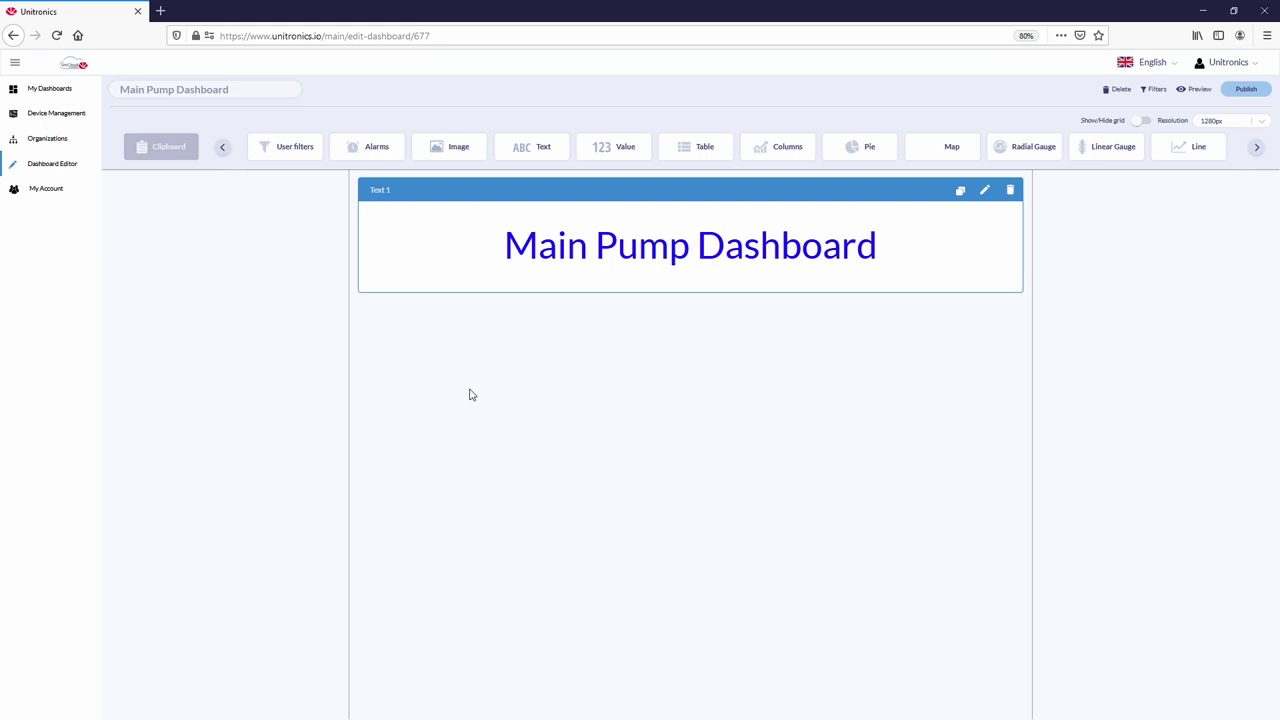
Add a map widget for the Pump asset type below the title's right half, and enlarge it leftward and downward
click(951, 147)
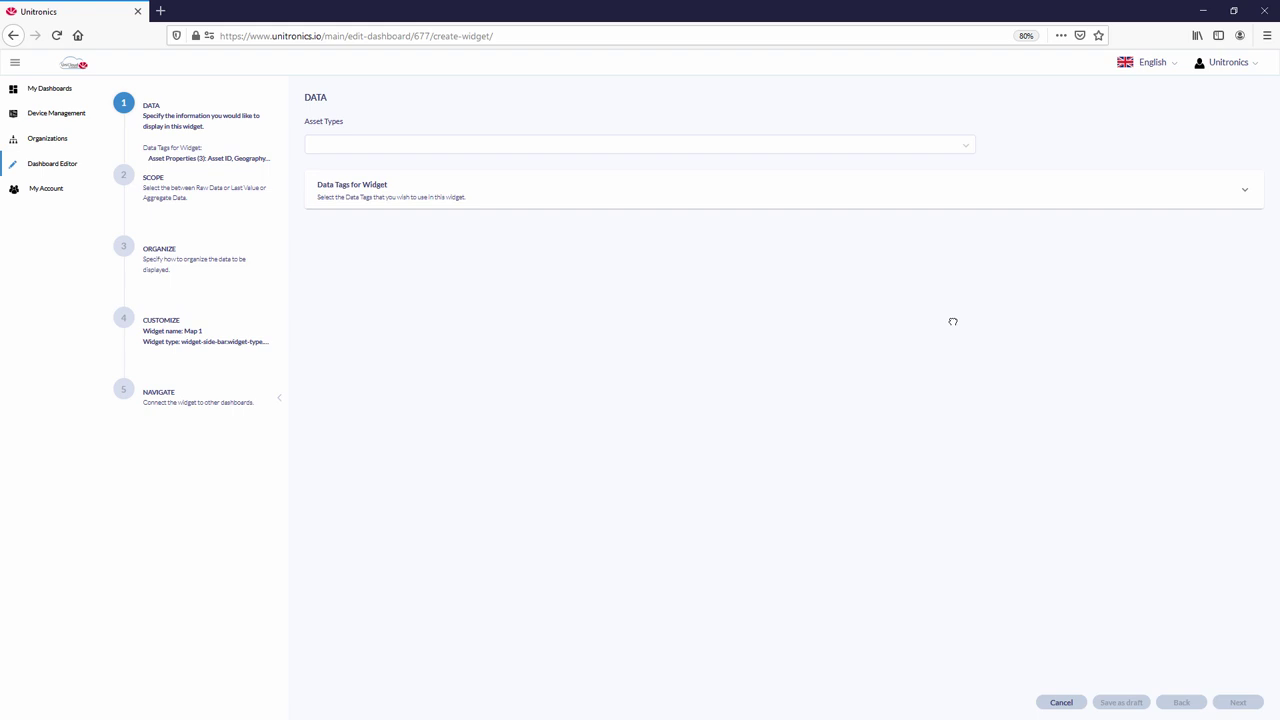
click(340, 145)
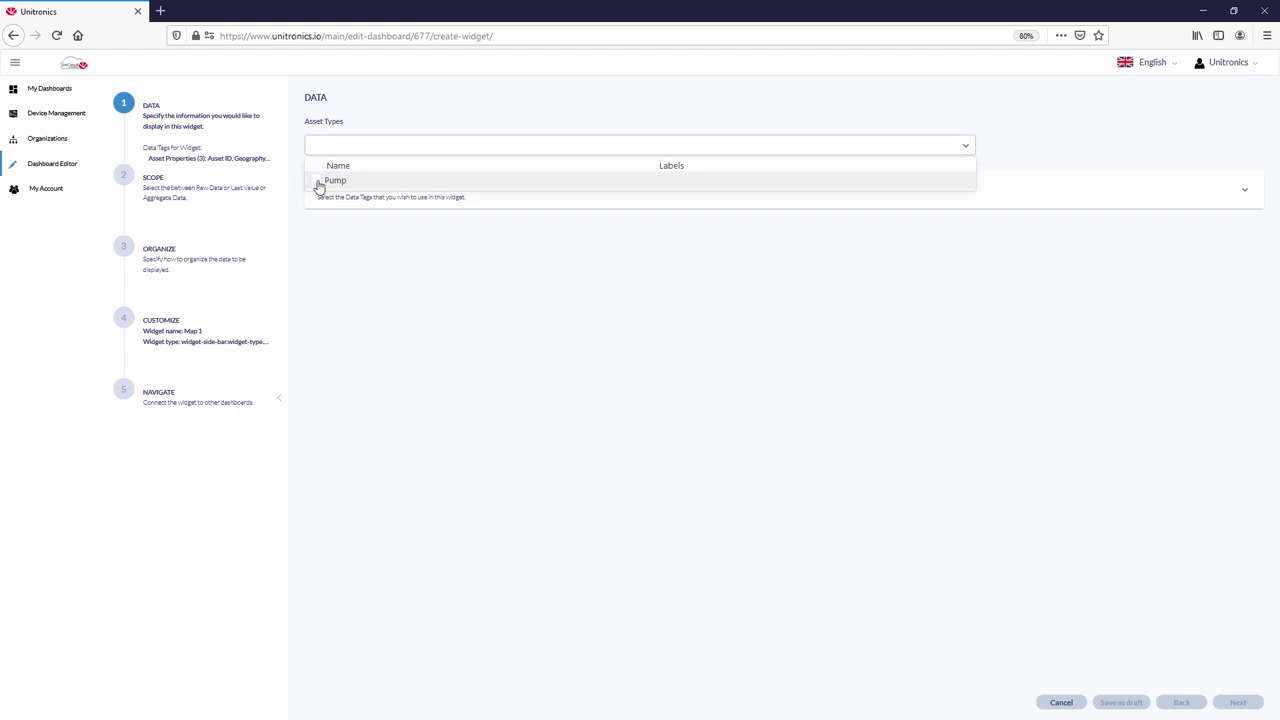
click(319, 182)
click(1240, 703)
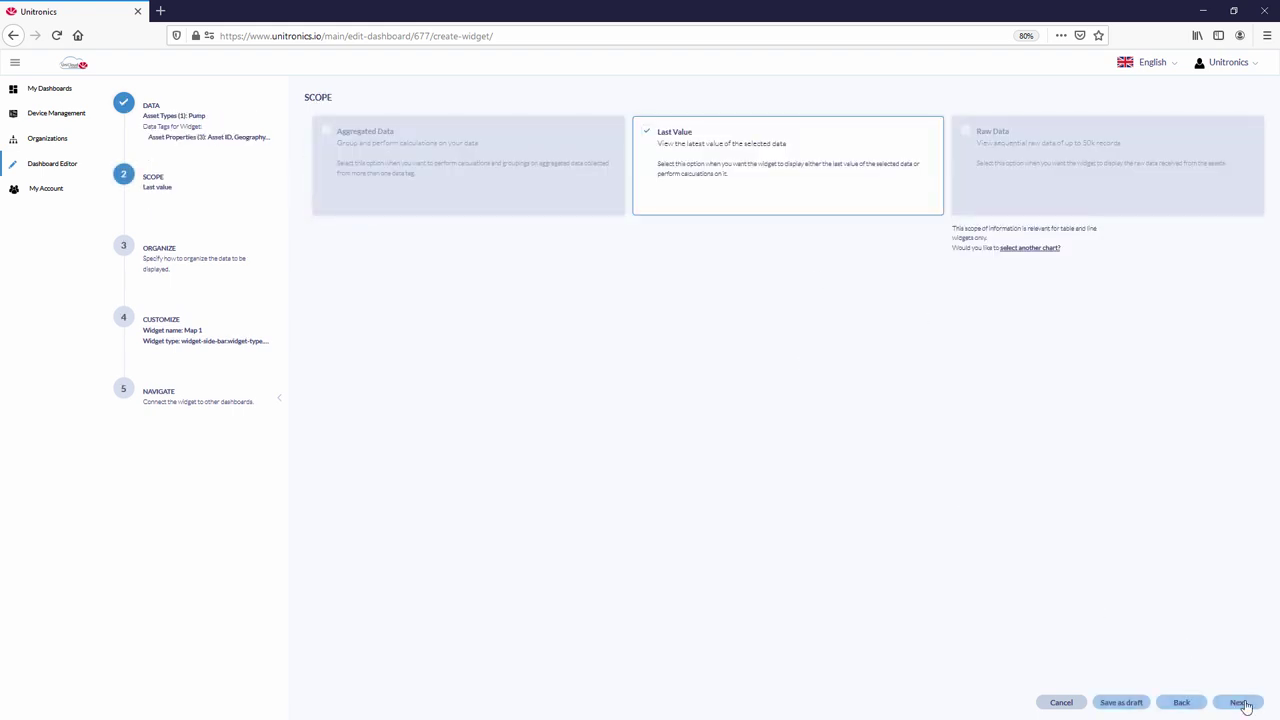
click(1240, 703)
click(1240, 703)
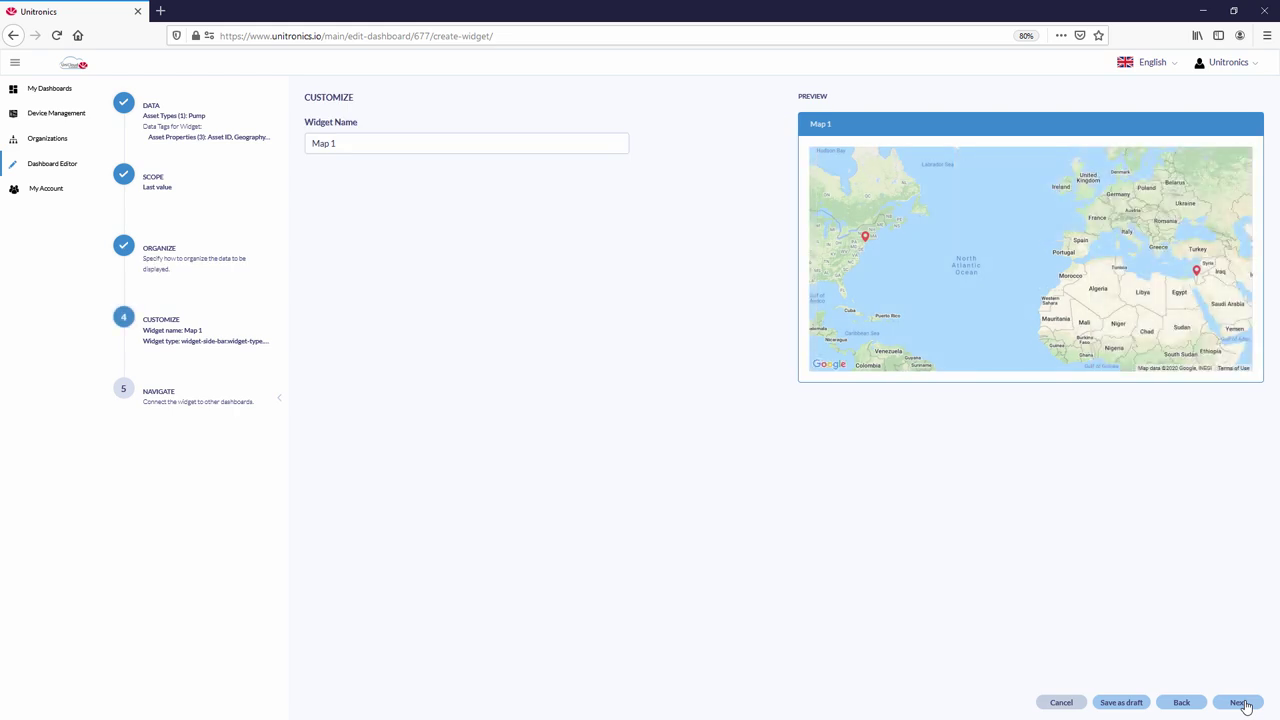
click(1240, 703)
click(1242, 703)
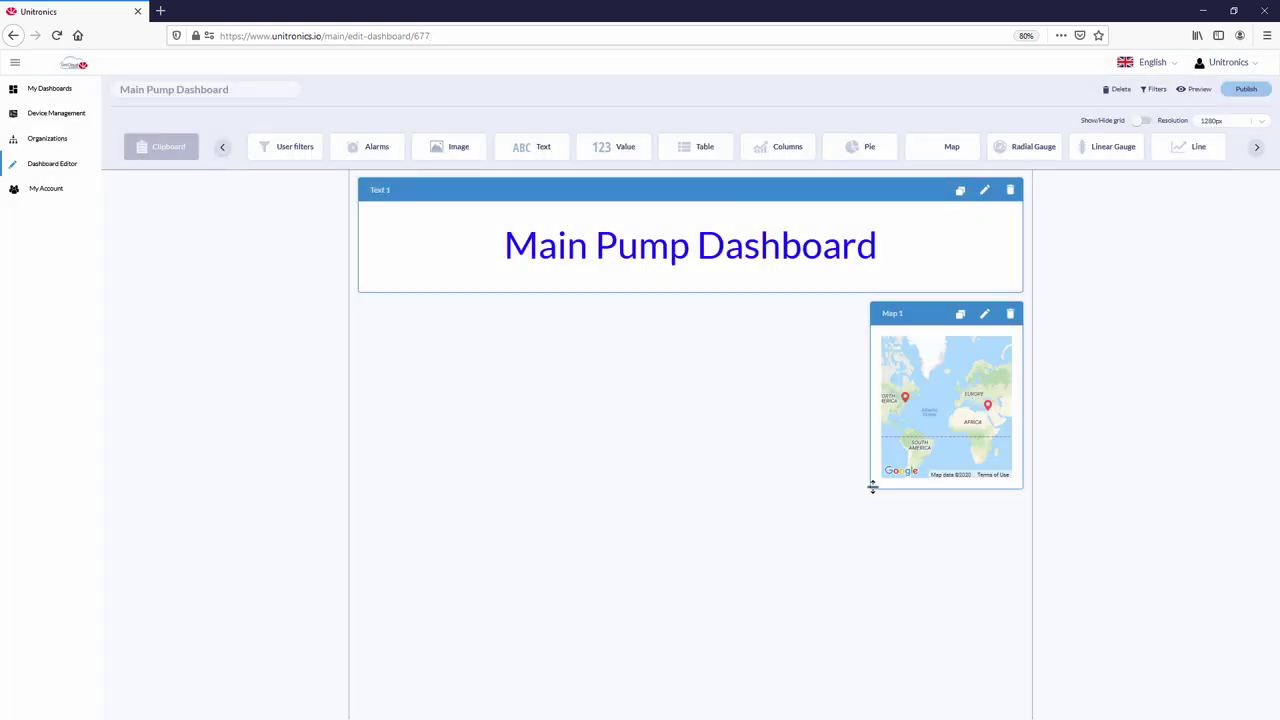
drag(872, 487, 724, 535)
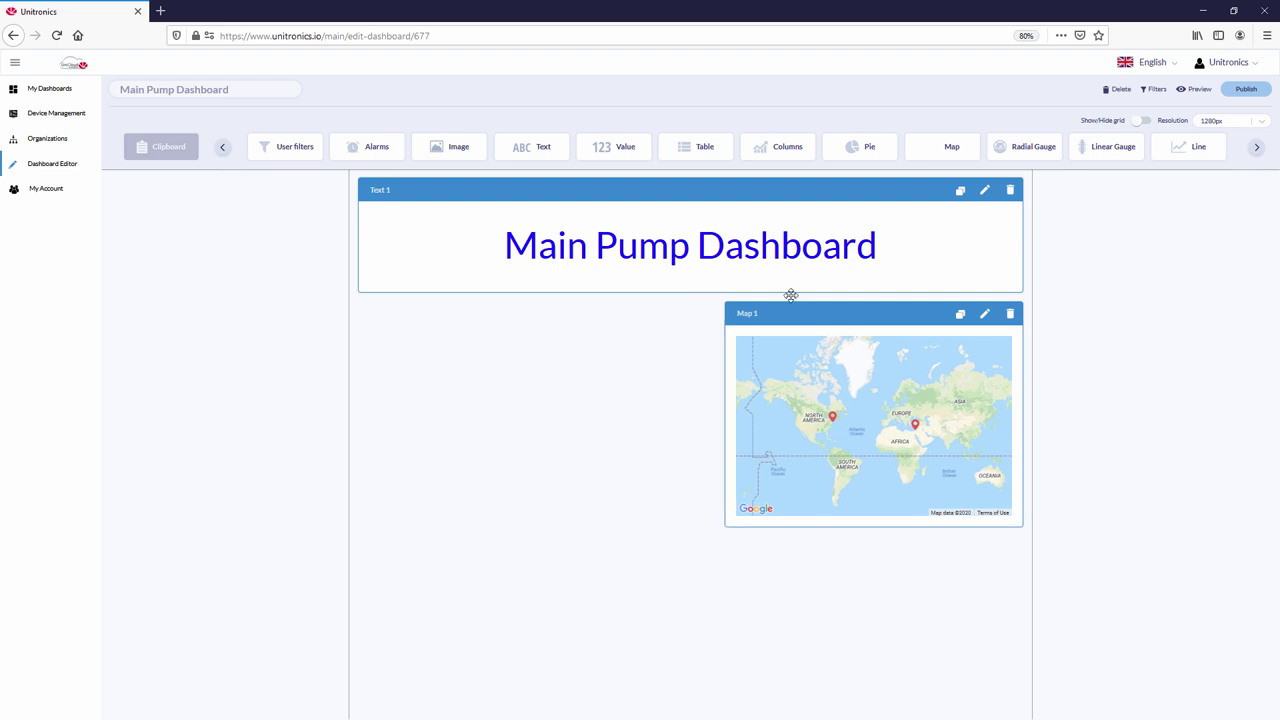
Add a table widget below the title, beside the map, with Pump as its asset type, and expand its data tags
drag(702, 152, 393, 313)
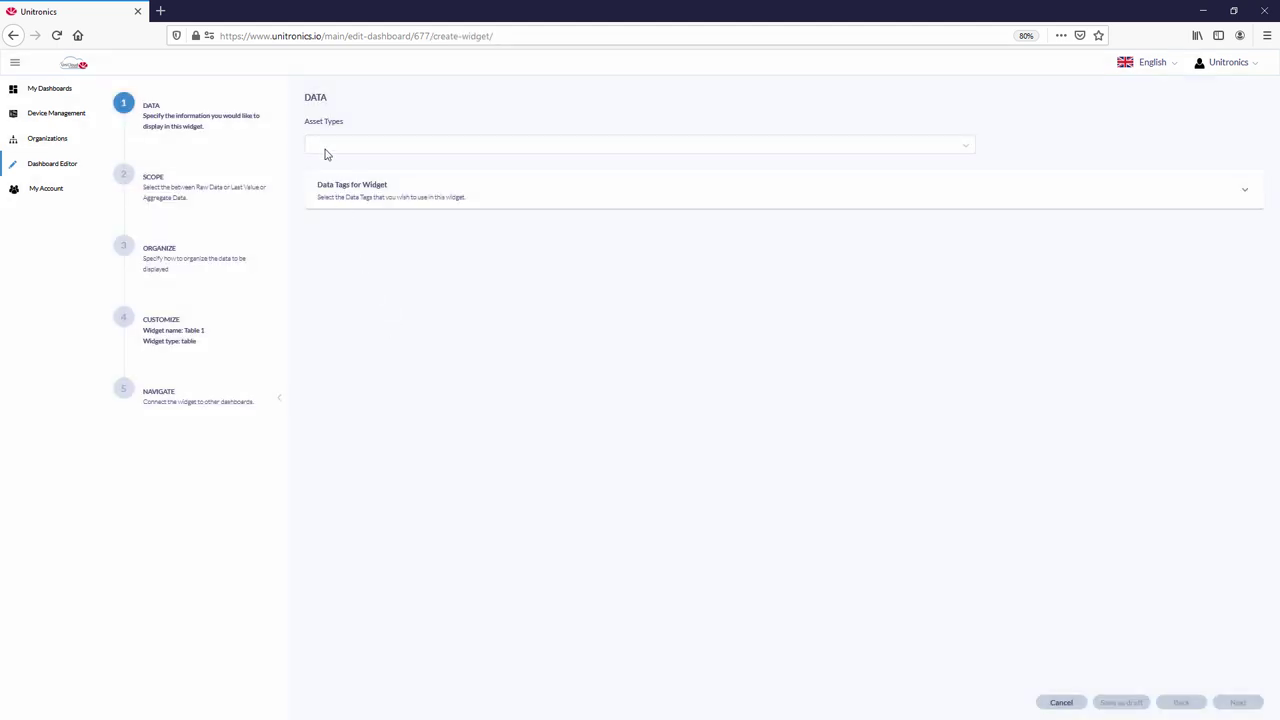
click(326, 150)
click(320, 182)
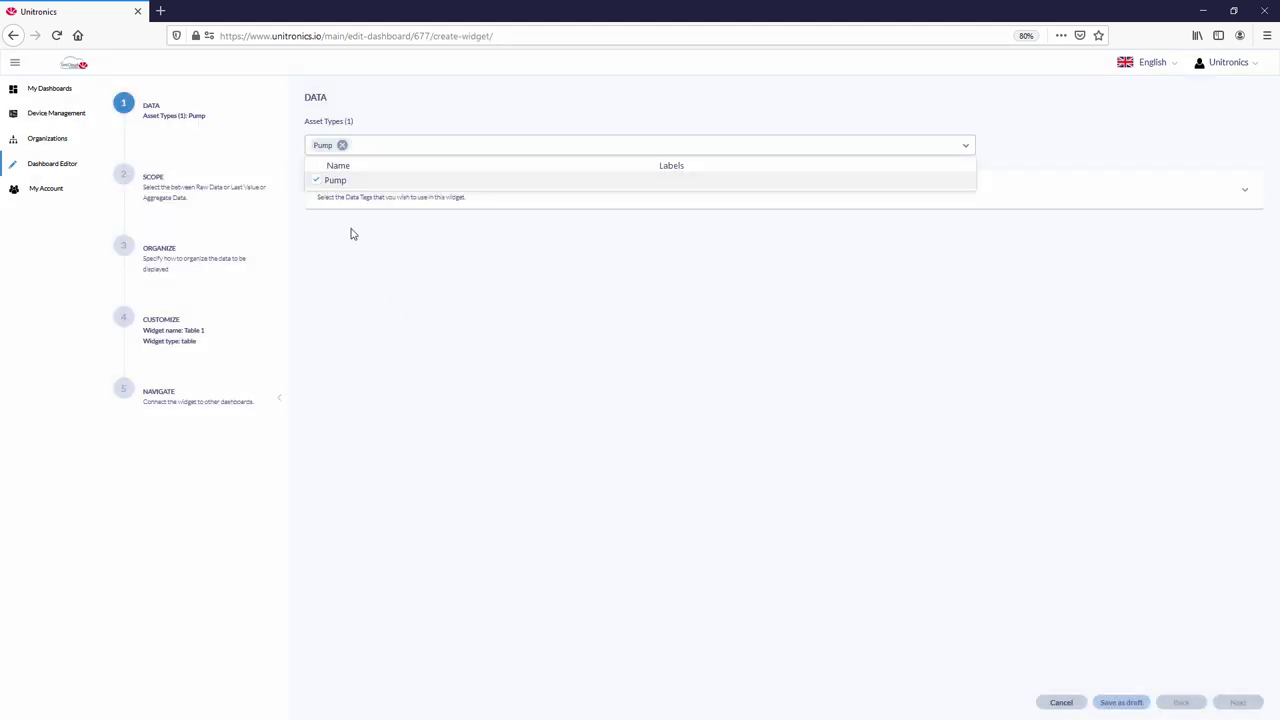
click(362, 255)
click(412, 205)
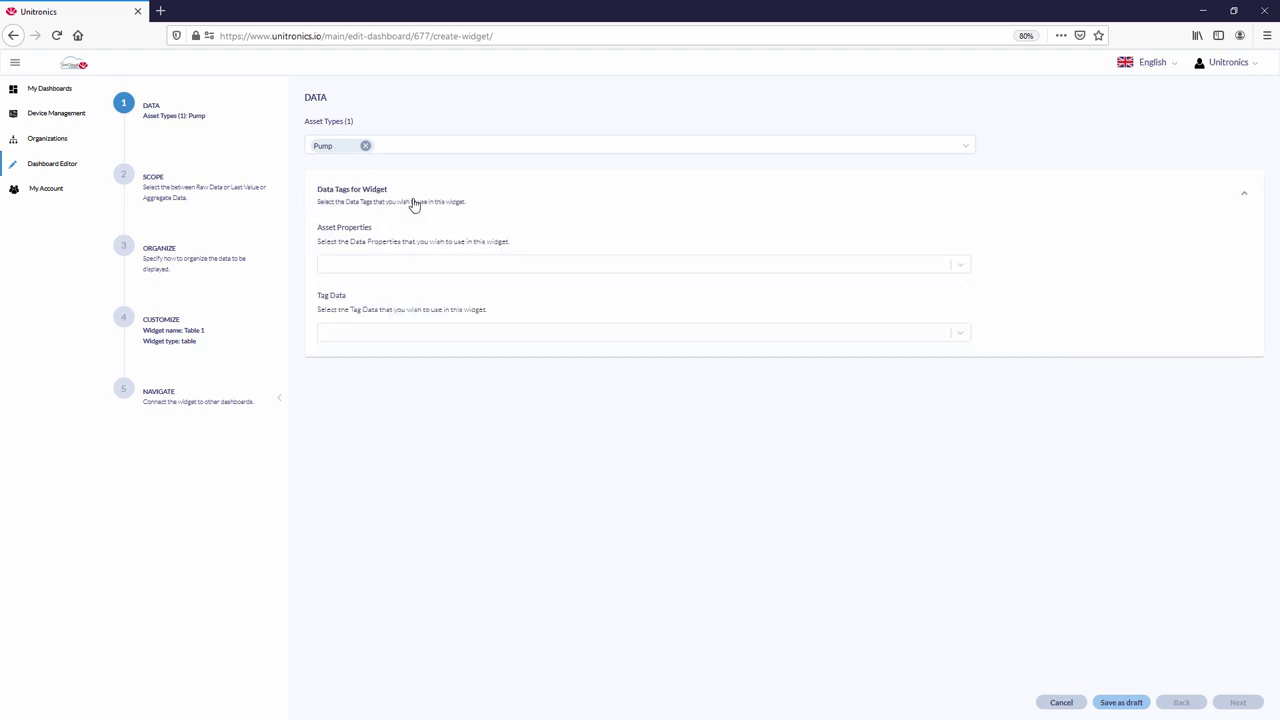
Include the asset properties Asset ID, Asset name, Status and Data Timestamp in the table widget
click(337, 264)
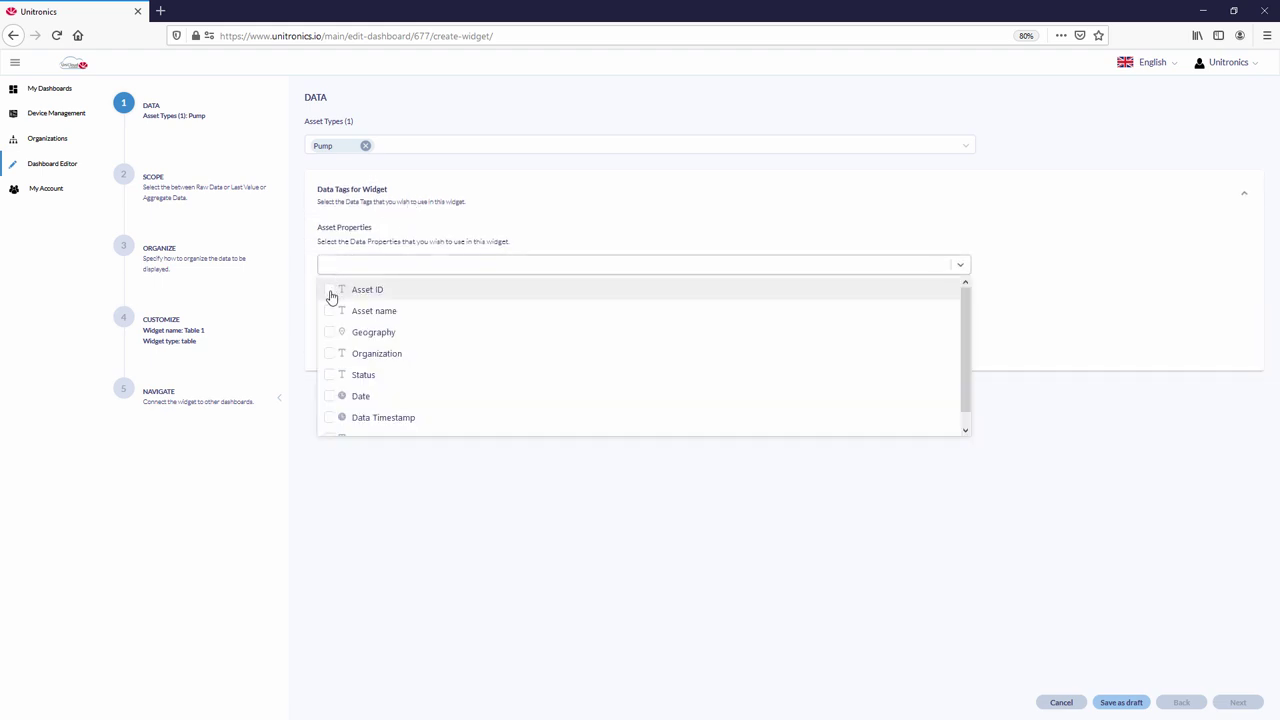
click(331, 289)
click(331, 311)
click(331, 376)
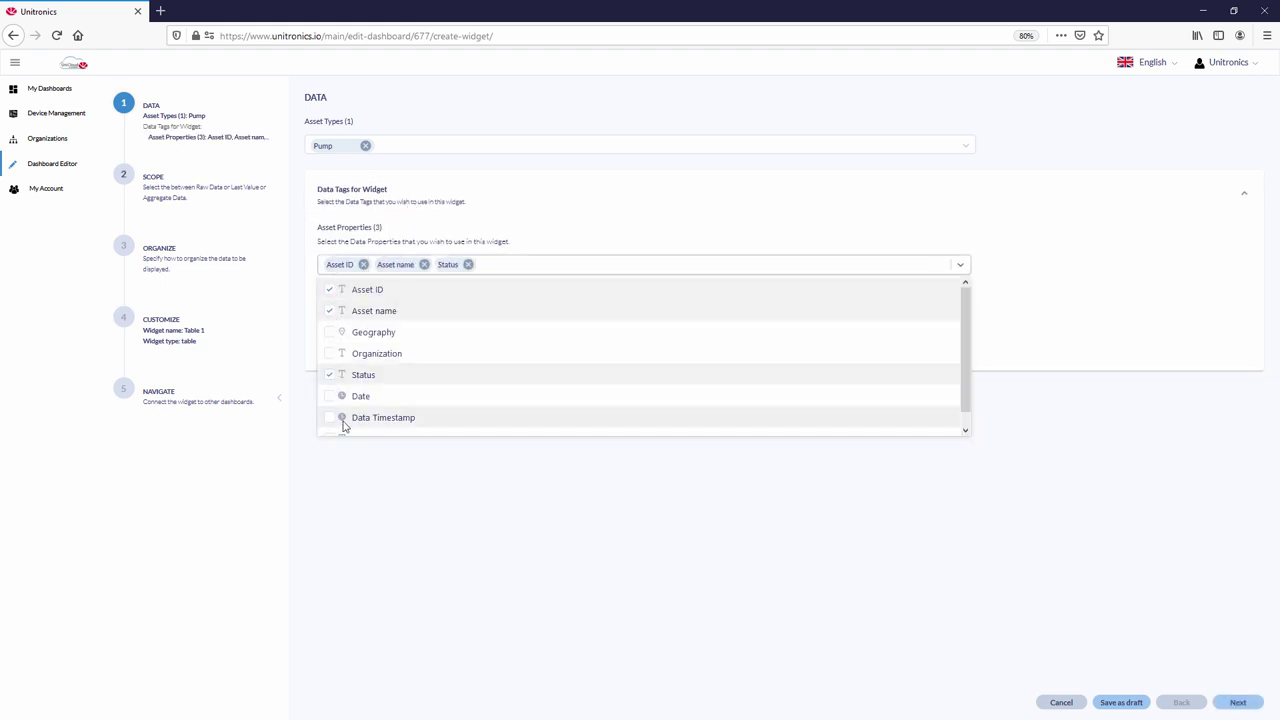
click(331, 419)
click(337, 469)
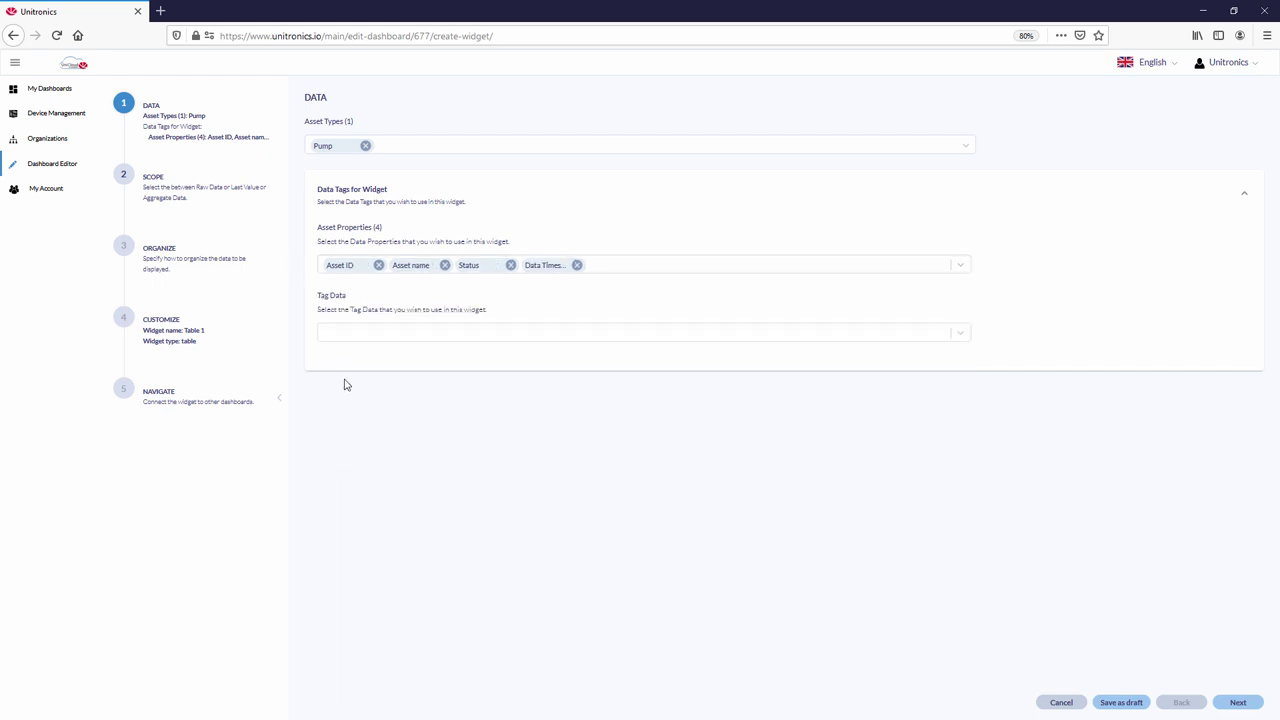
Include the TEMPERATURE tag in the table widget's data and use the Last Value scope
click(346, 334)
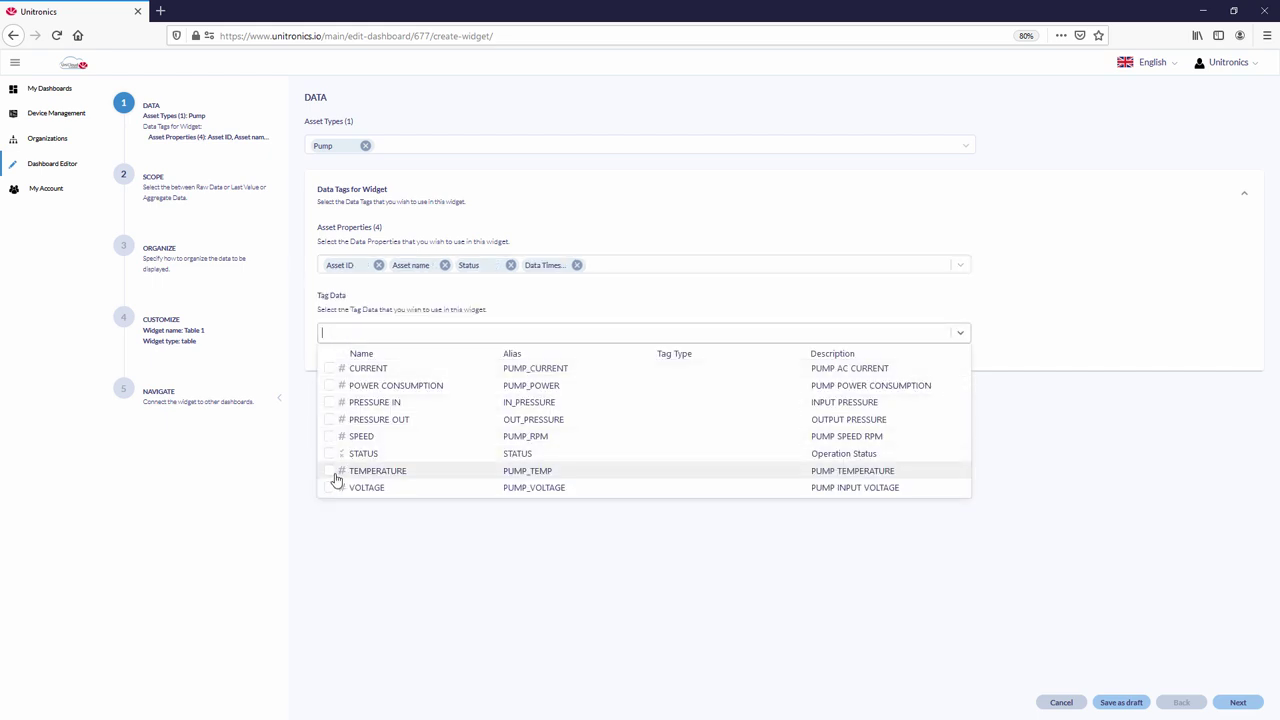
click(335, 471)
click(524, 617)
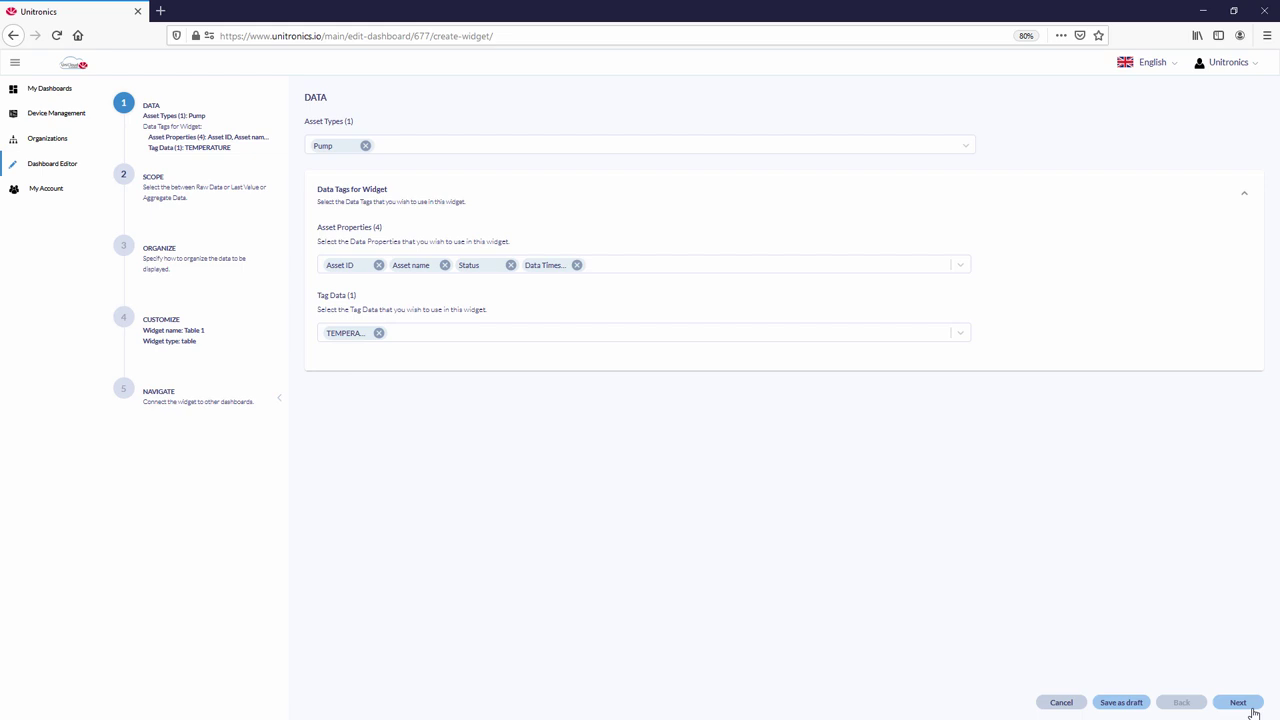
click(1250, 707)
click(657, 136)
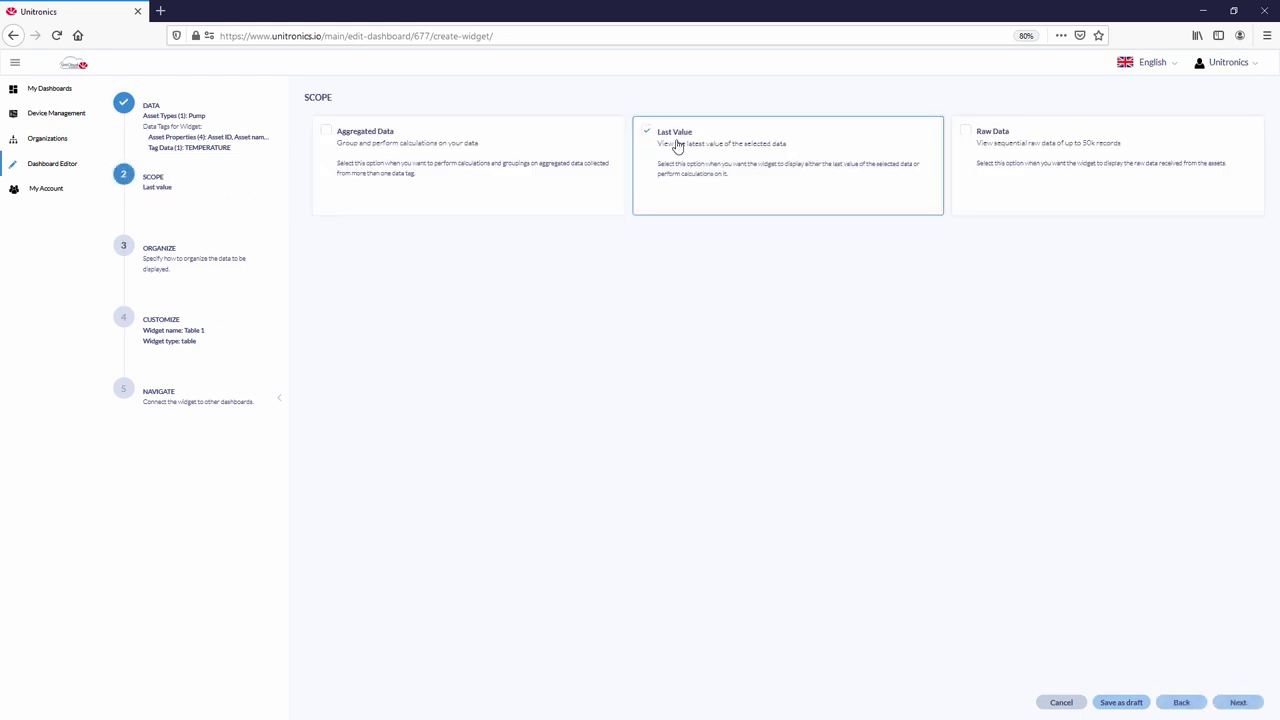
click(1238, 702)
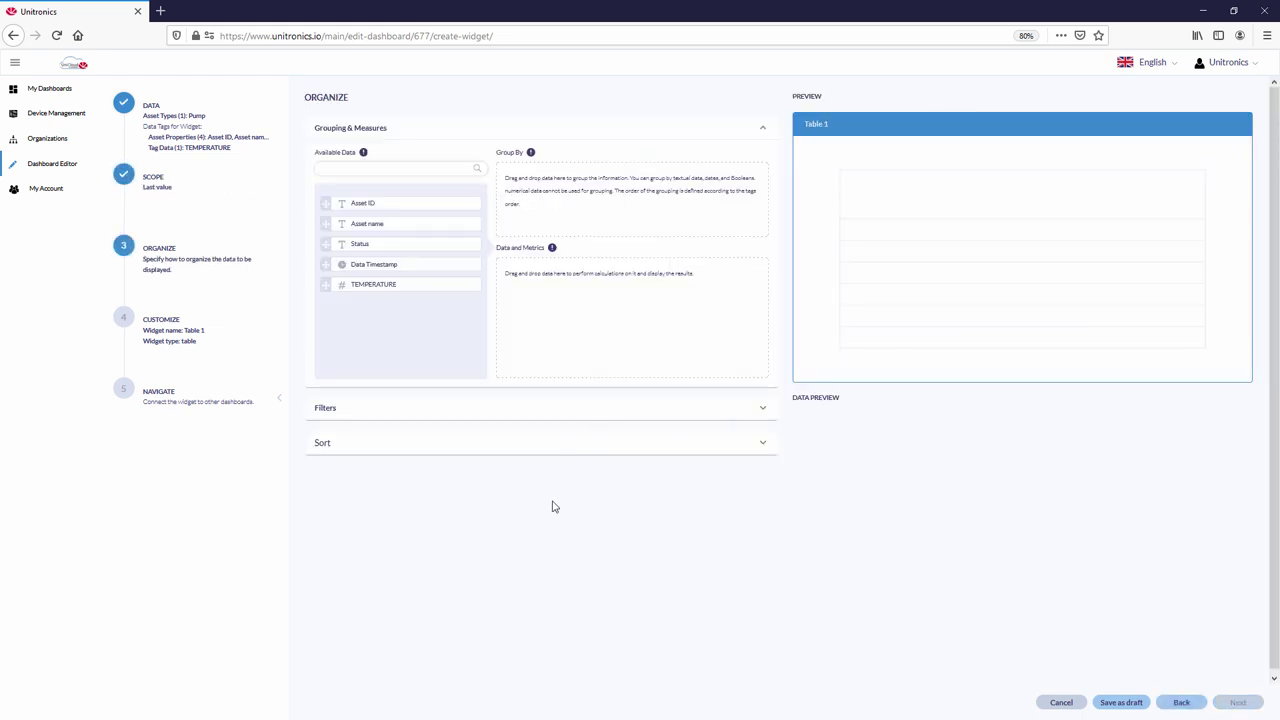
Assign Asset ID, Asset name, Data Timestamp, Status and TEMPERATURE, in that order, to the table's data and metrics
drag(325, 203, 522, 297)
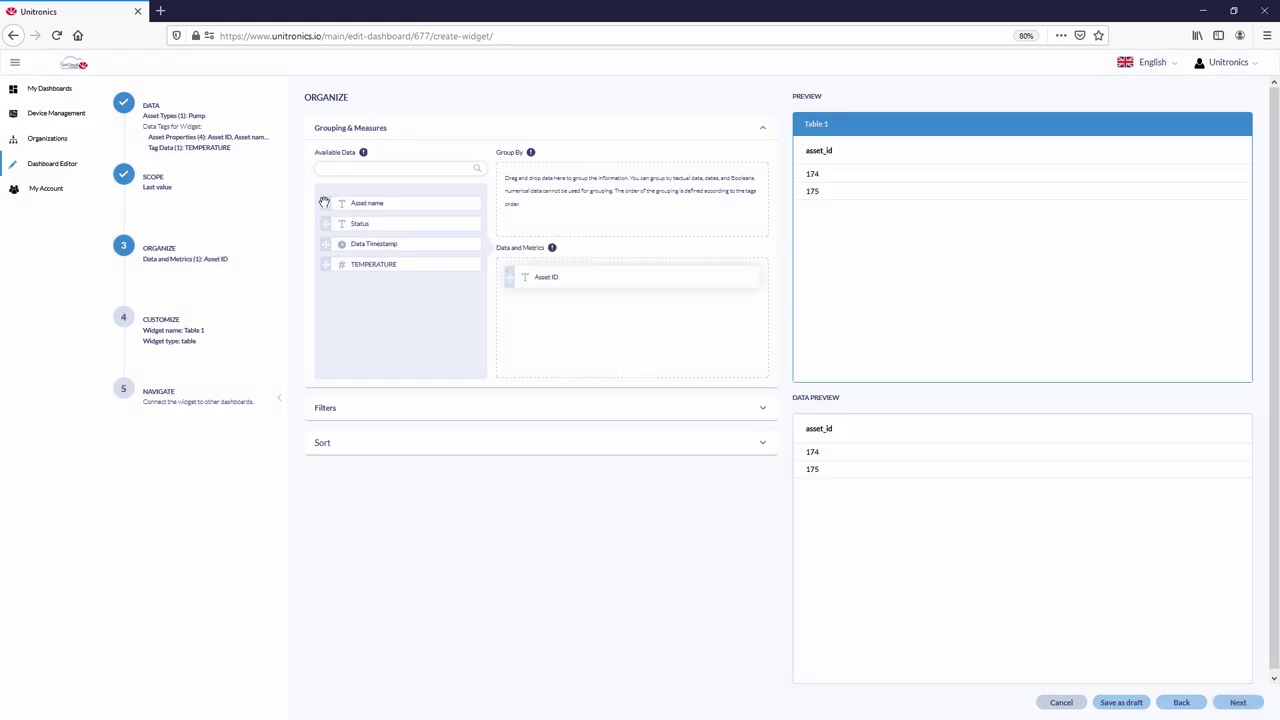
drag(330, 205, 500, 308)
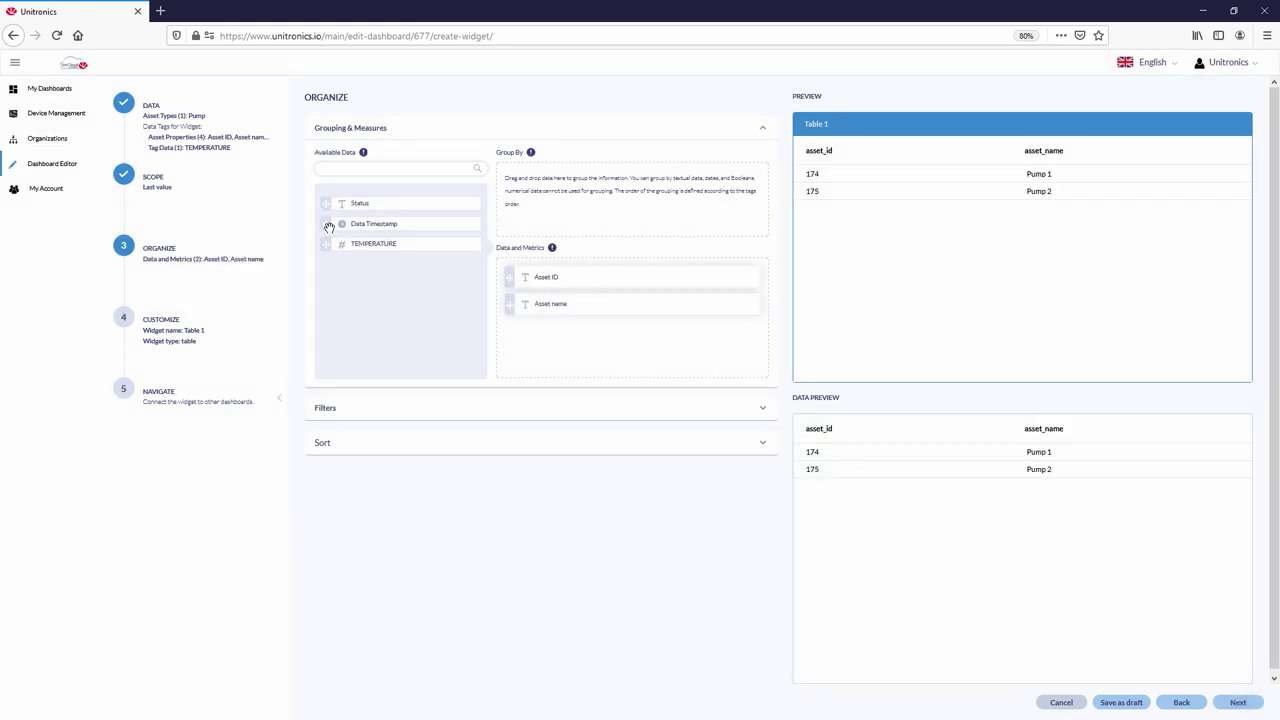
drag(330, 225, 560, 346)
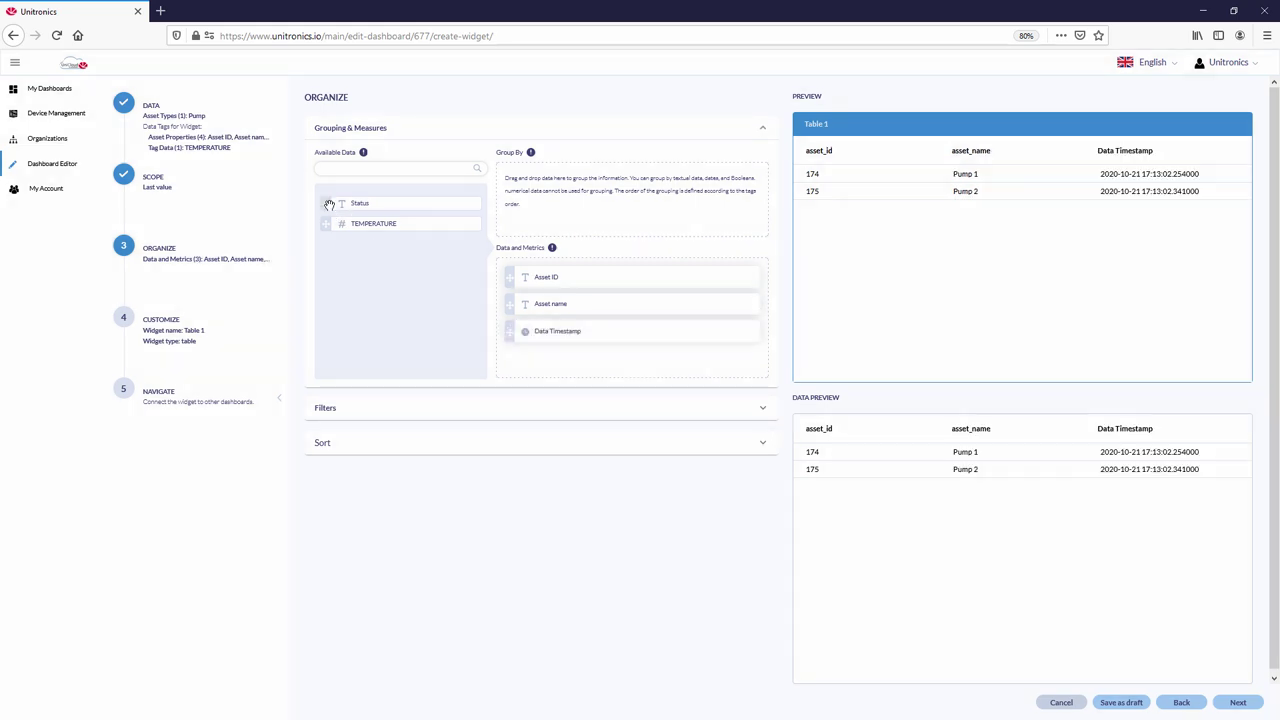
drag(330, 205, 526, 368)
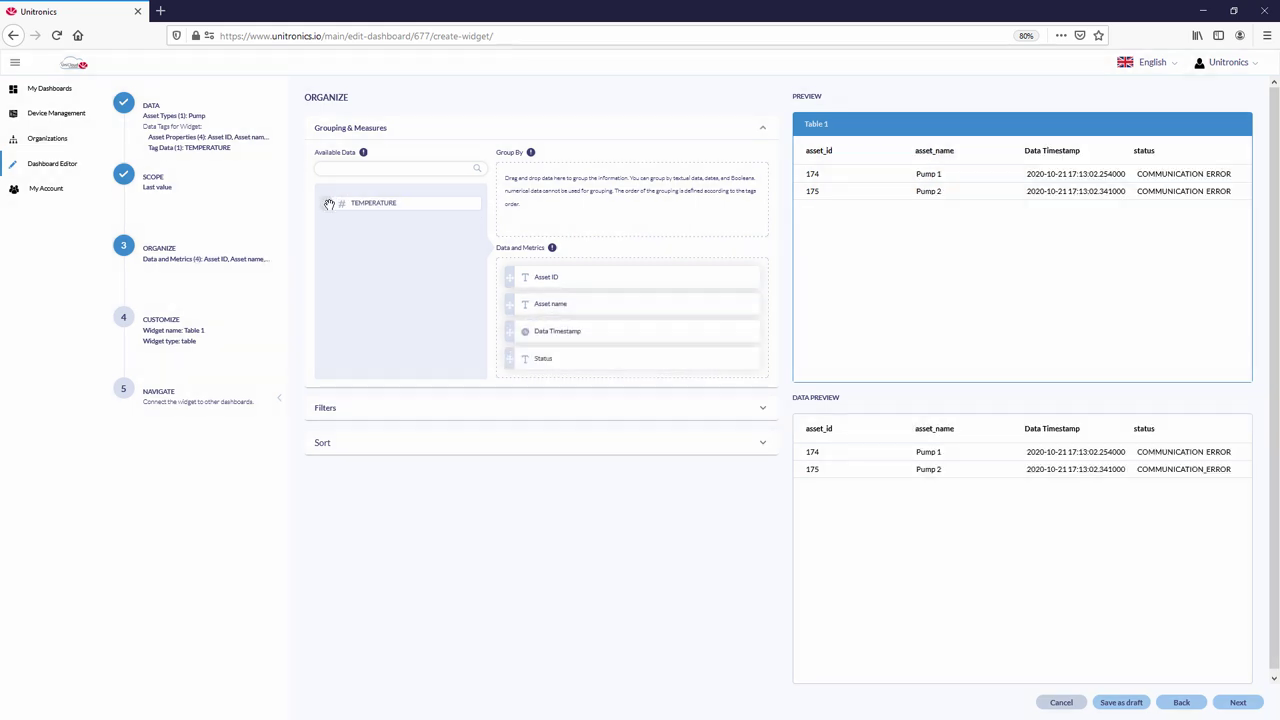
drag(329, 204, 514, 383)
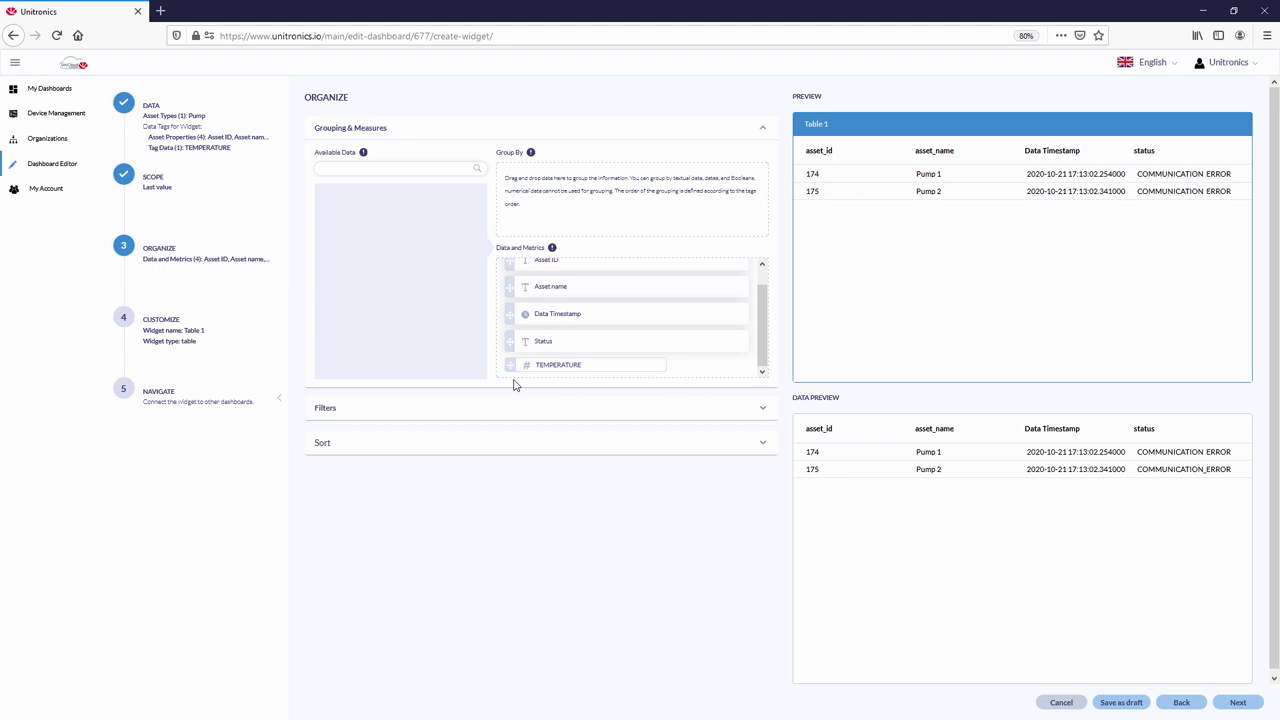
Rename the table's asset_id column header as ID and its asset_name column header as Name
click(1232, 703)
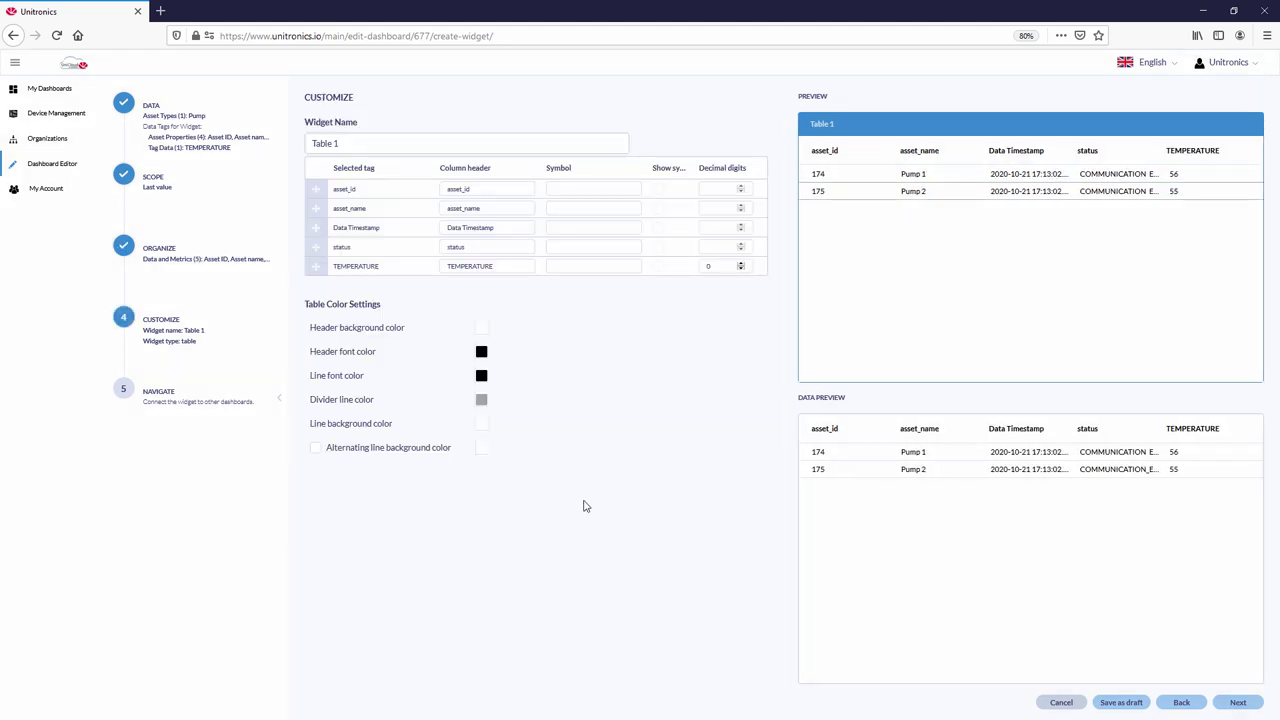
double_click(487, 190)
text(ID)
double_click(484, 208)
text(Name)
Give the table's TEMPERATURE column the symbol degF and show the symbol with its values
click(560, 267)
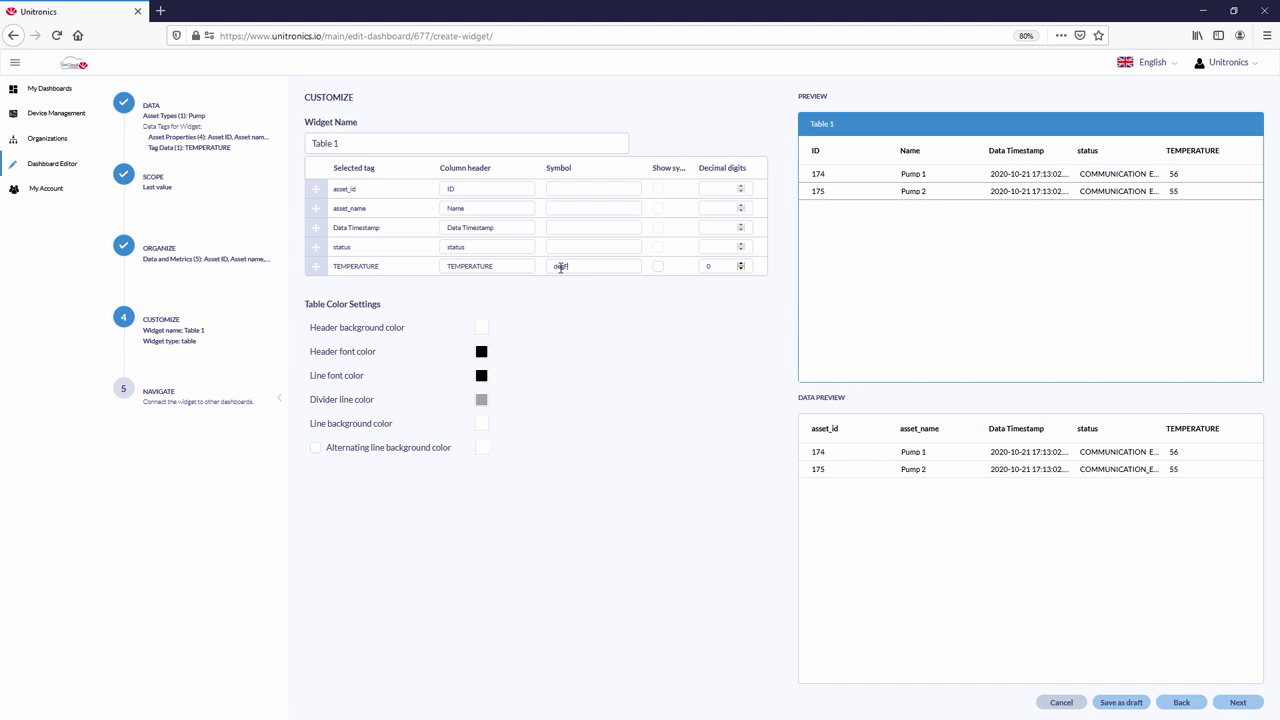
text(degF)
click(657, 267)
Set the table's header background color to bright green
click(484, 331)
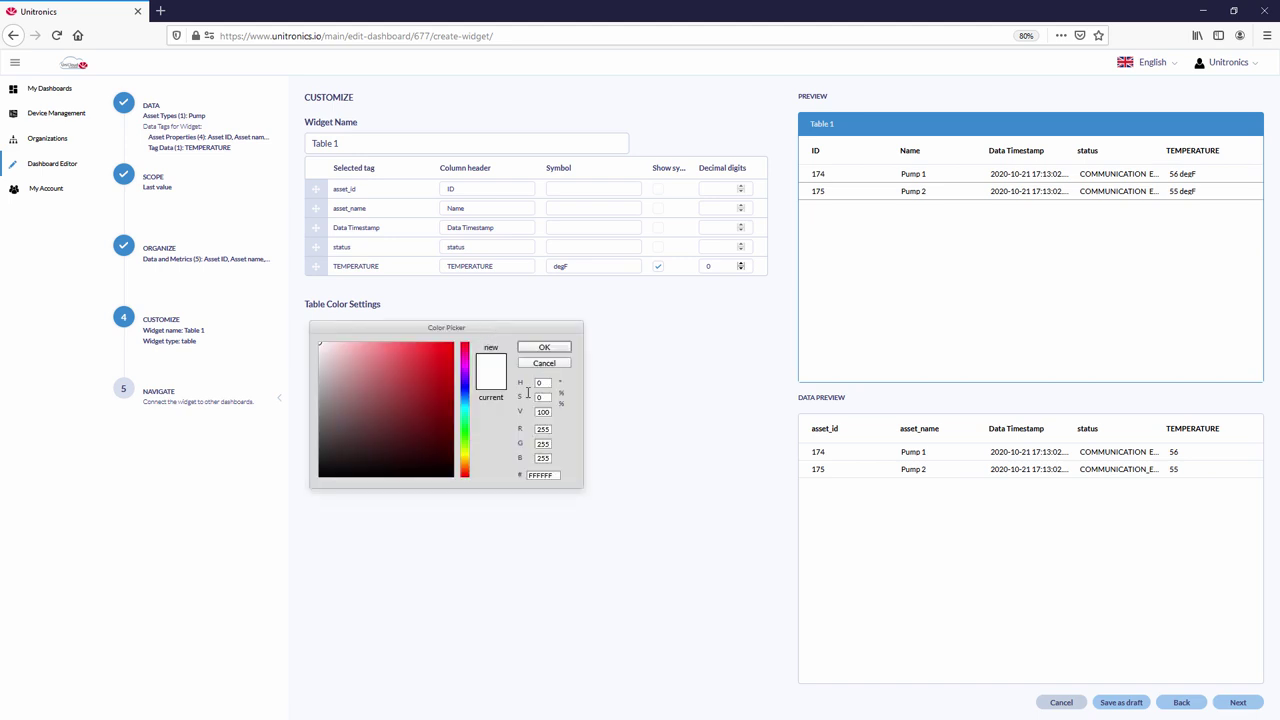
click(464, 438)
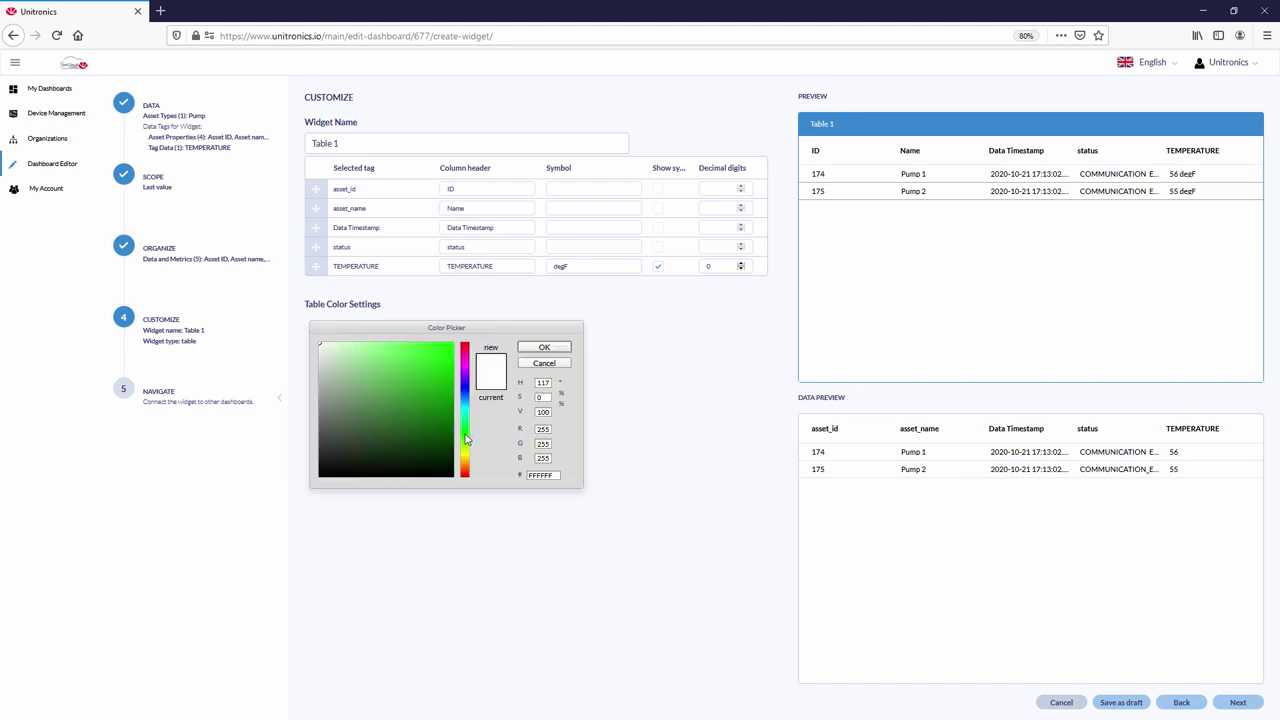
click(448, 350)
click(553, 349)
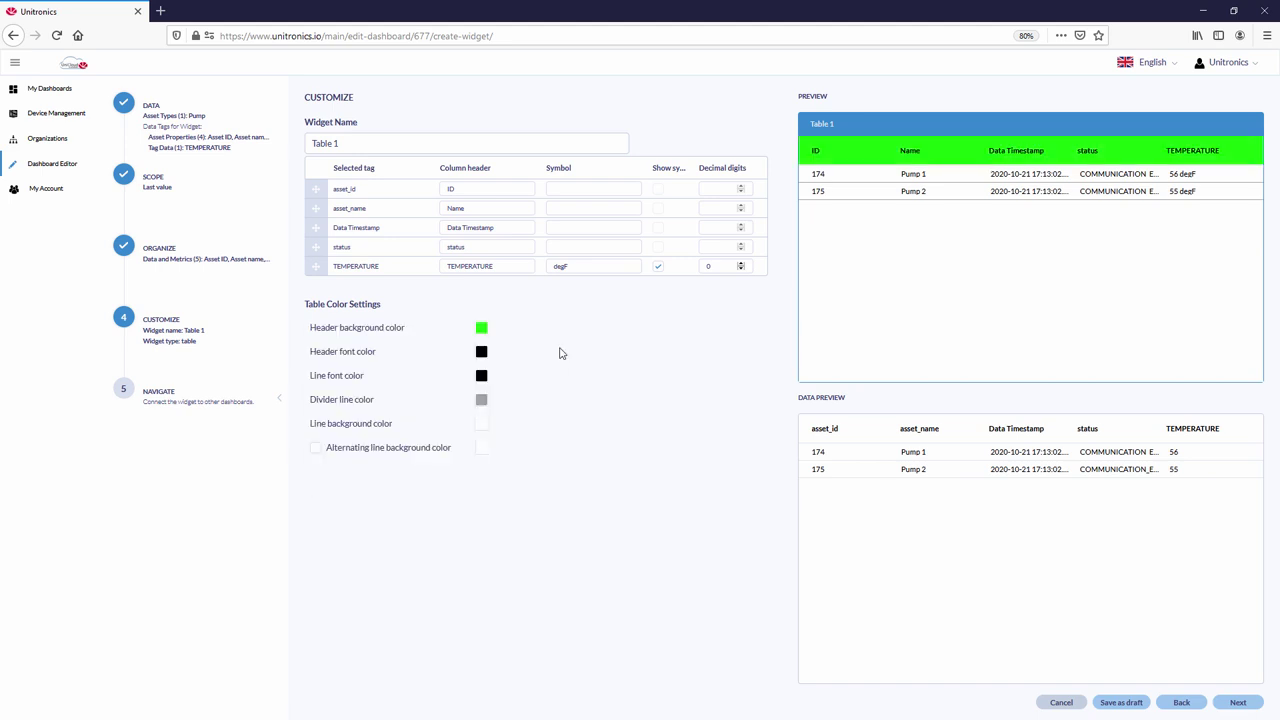
Set the table's header font color to near-white
click(483, 356)
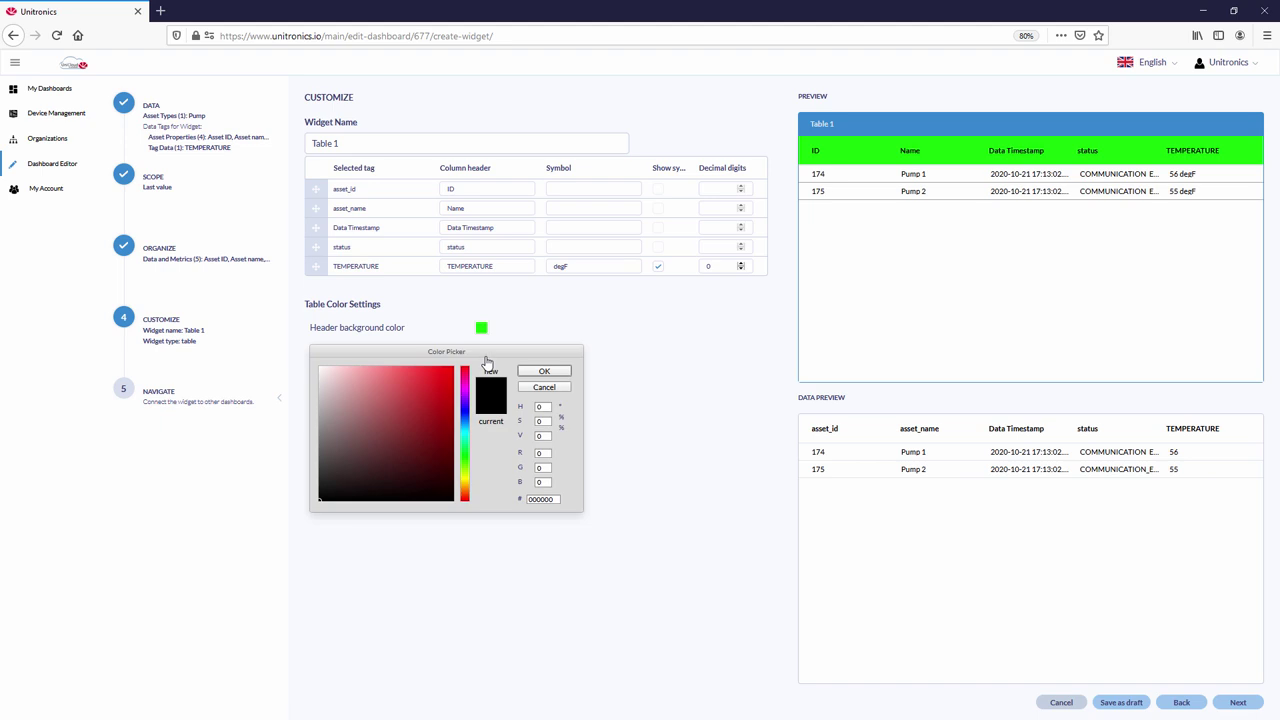
click(320, 368)
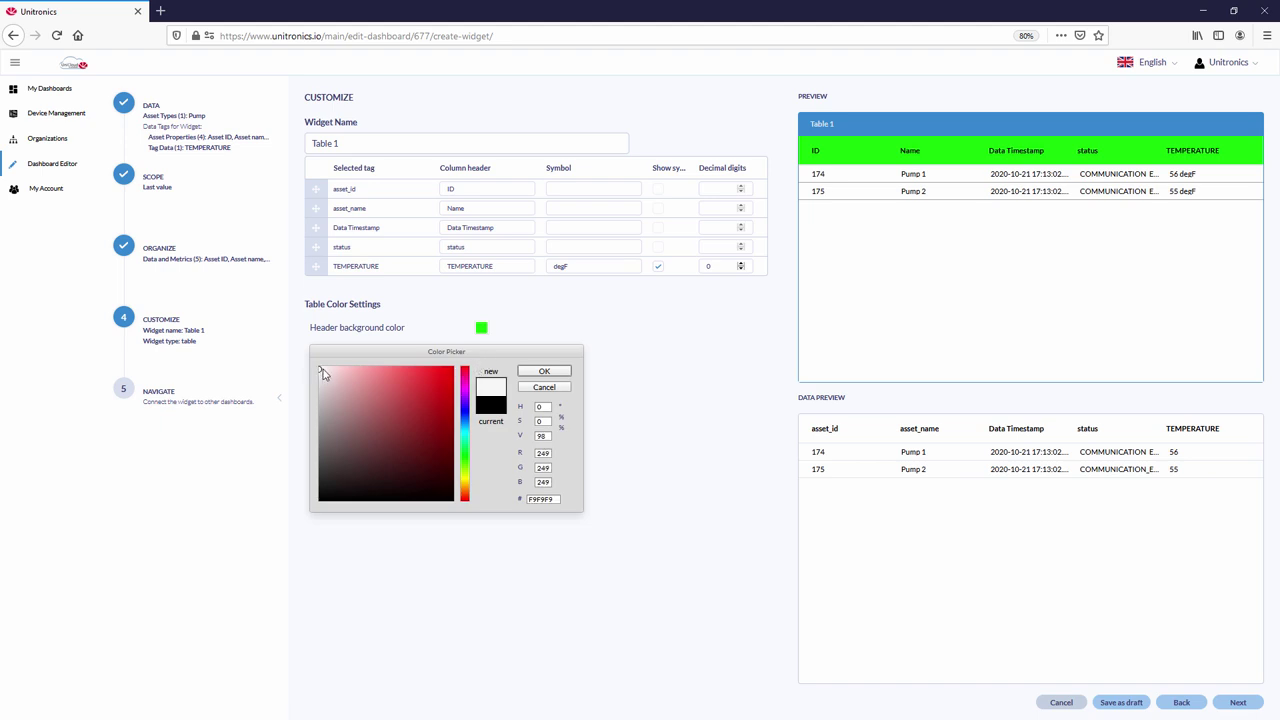
click(538, 372)
Finish the table widget and enlarge it on the dashboard to reach the map and match its height
click(1239, 702)
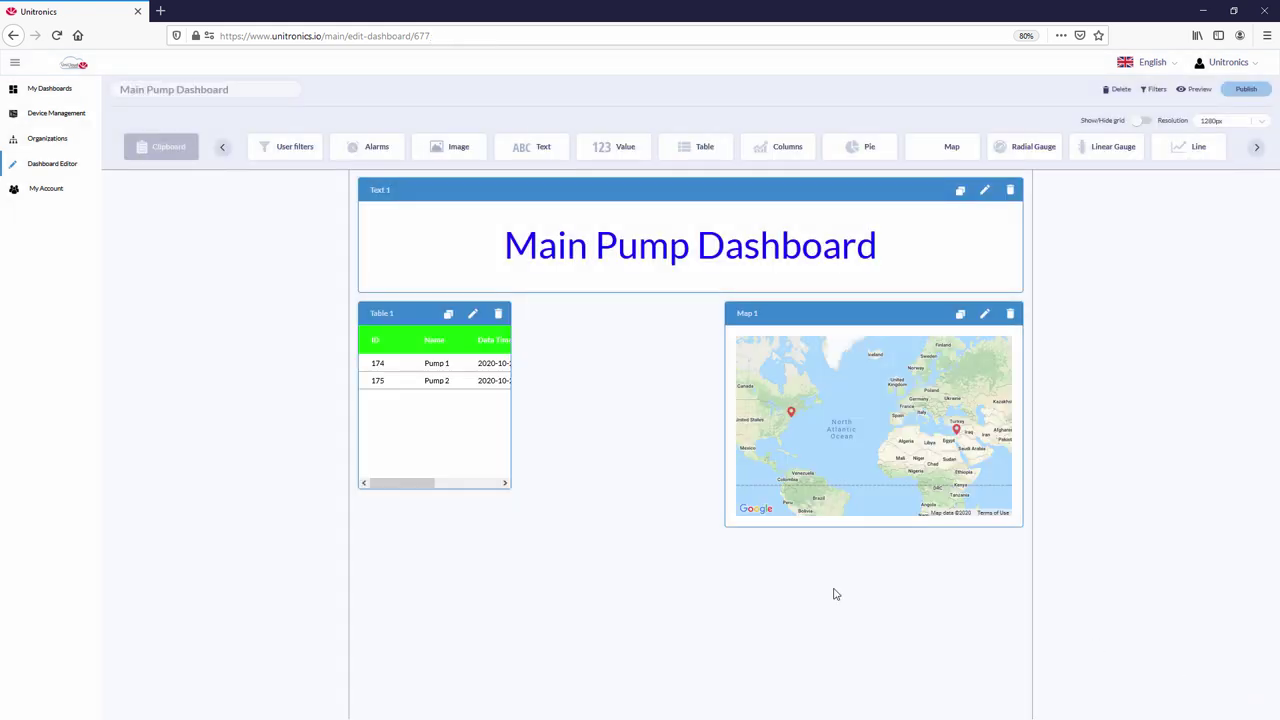
drag(509, 437, 722, 461)
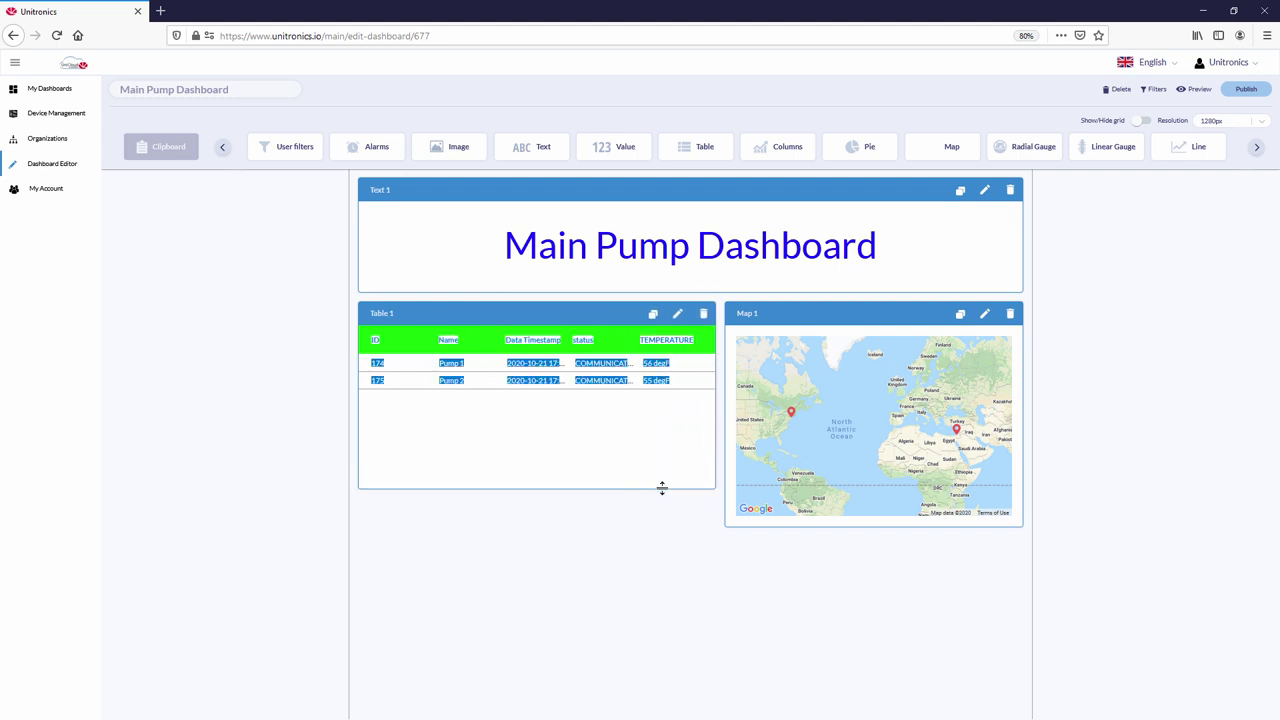
drag(663, 489, 665, 526)
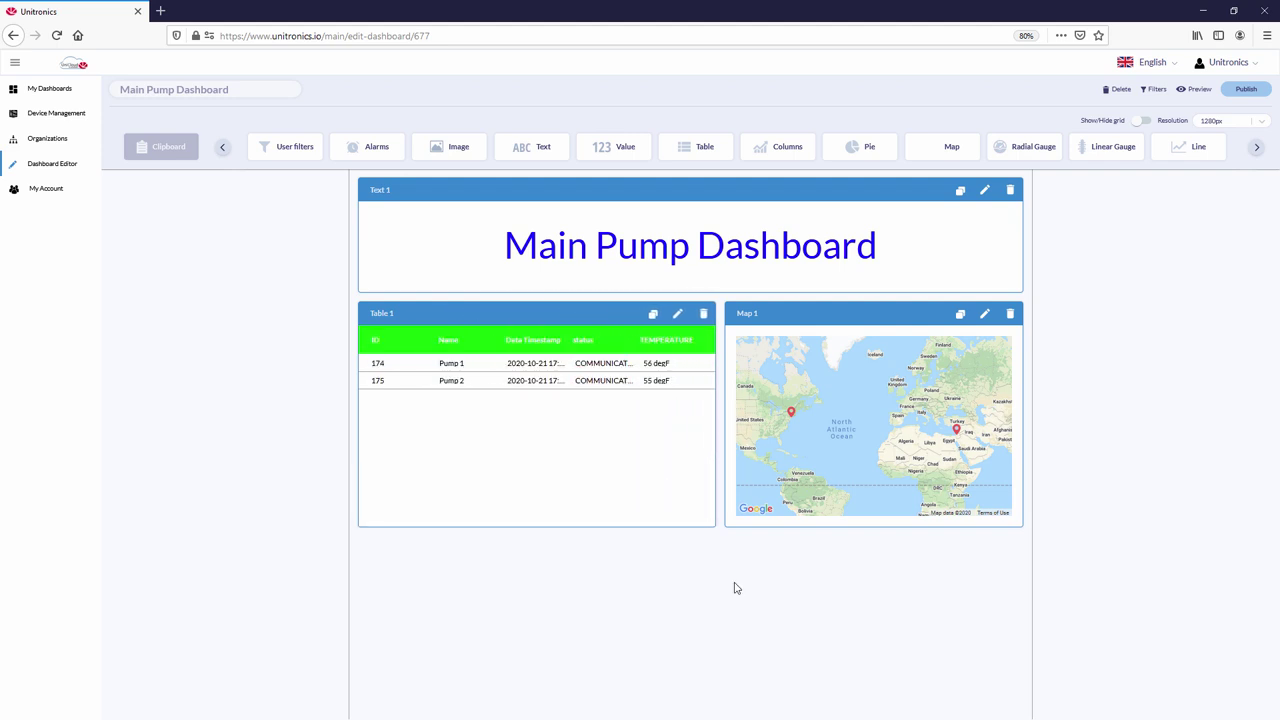
Add a value widget below the table with Pump as its asset type
drag(623, 149, 406, 556)
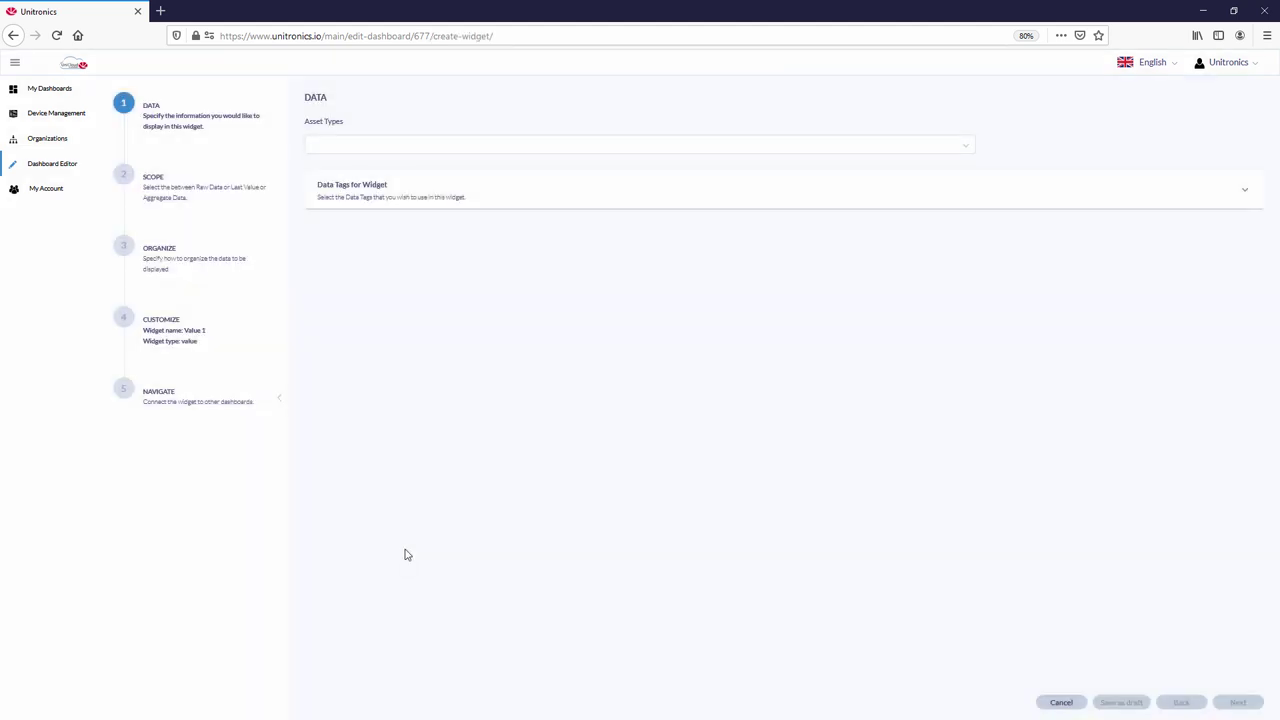
click(337, 147)
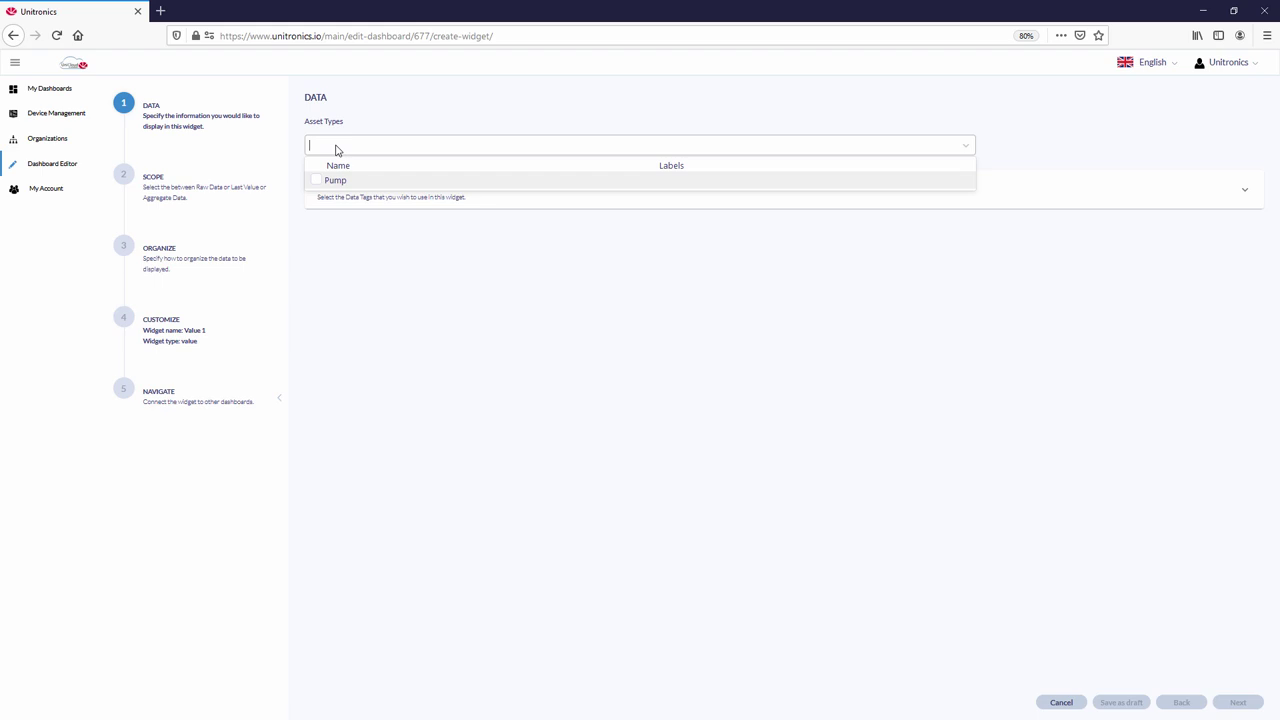
click(321, 182)
click(327, 249)
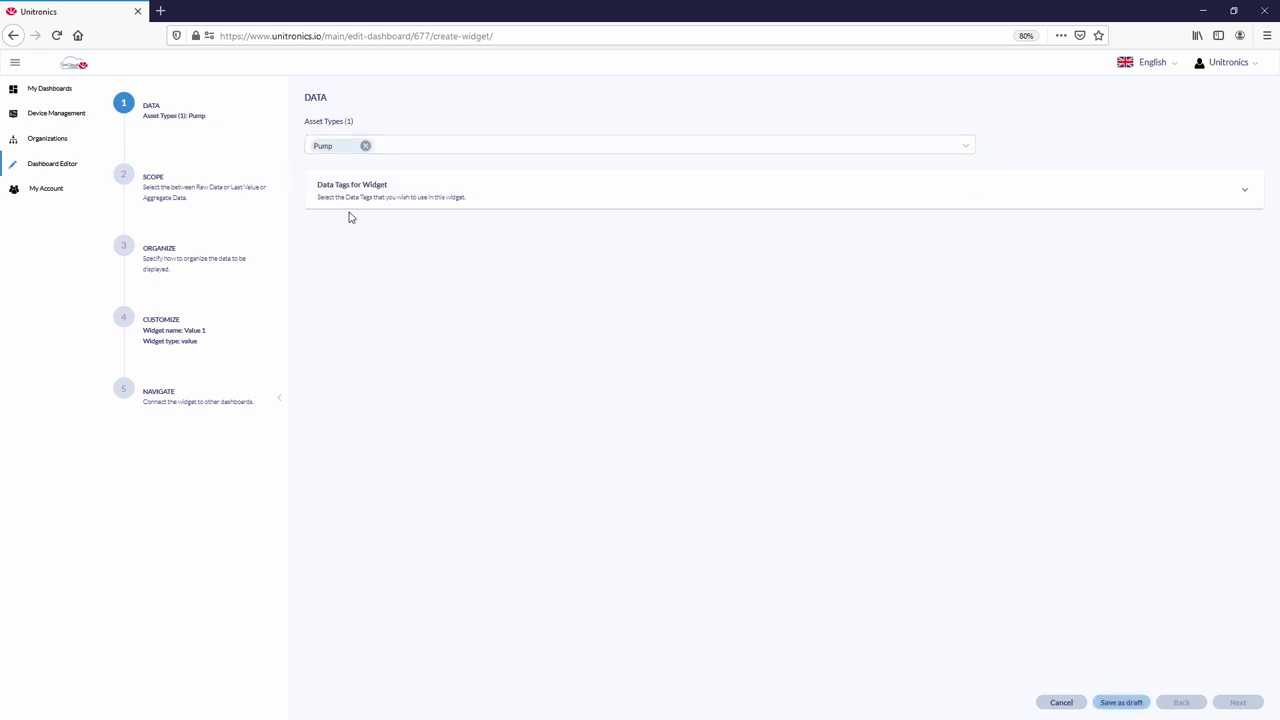
Include the asset property Asset ID in the value widget's data tags
click(366, 204)
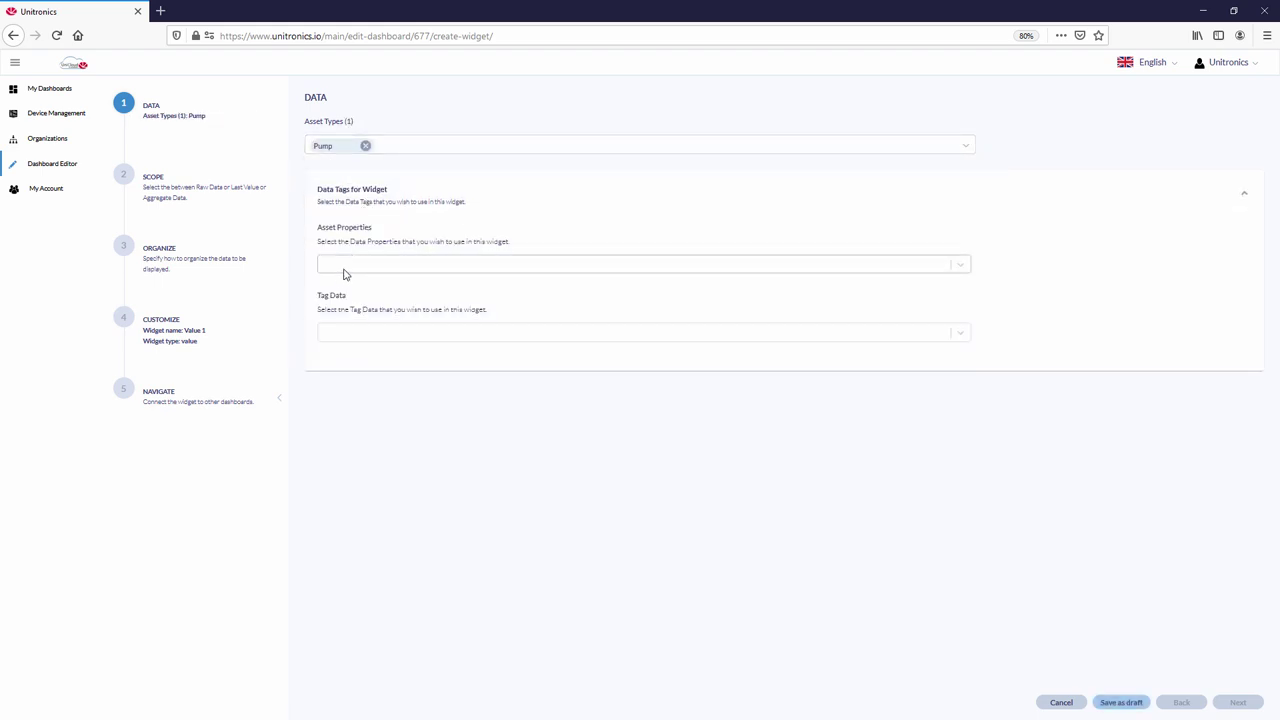
click(345, 268)
click(331, 290)
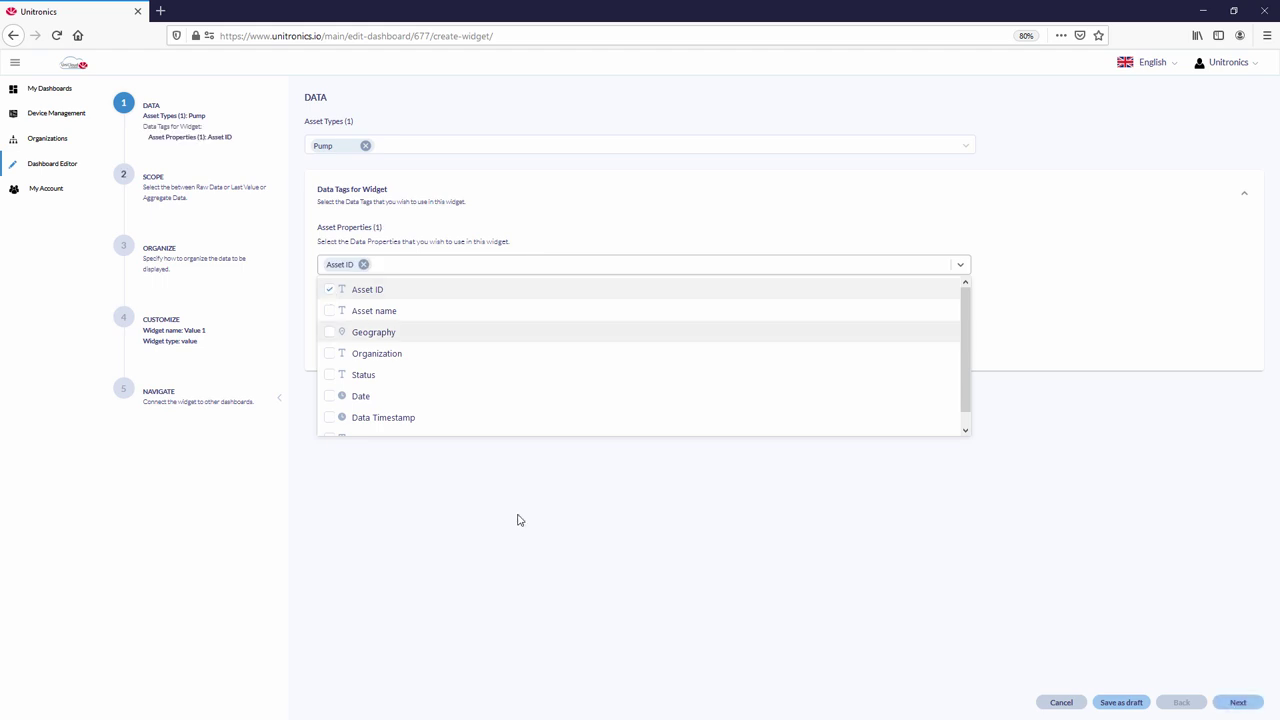
click(565, 590)
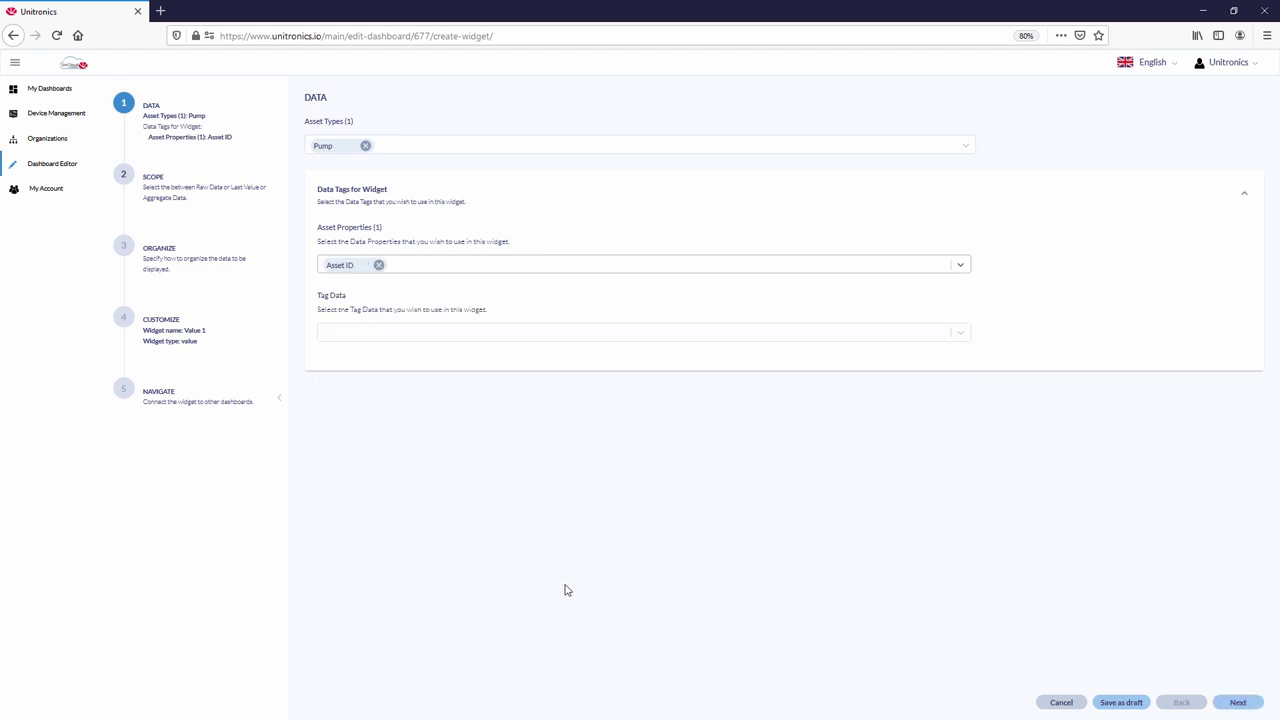
Use the Aggregated Data scope for the value widget and assign Asset ID to its data and metrics
click(1230, 704)
click(389, 137)
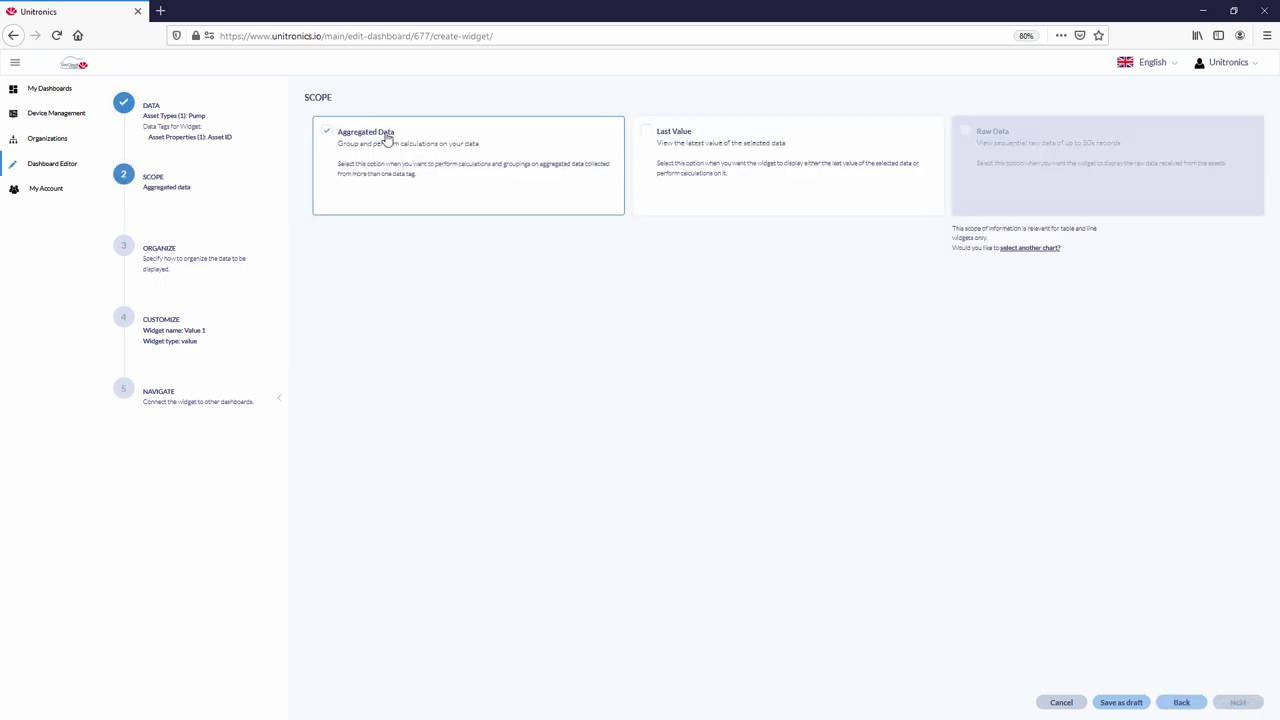
click(1245, 703)
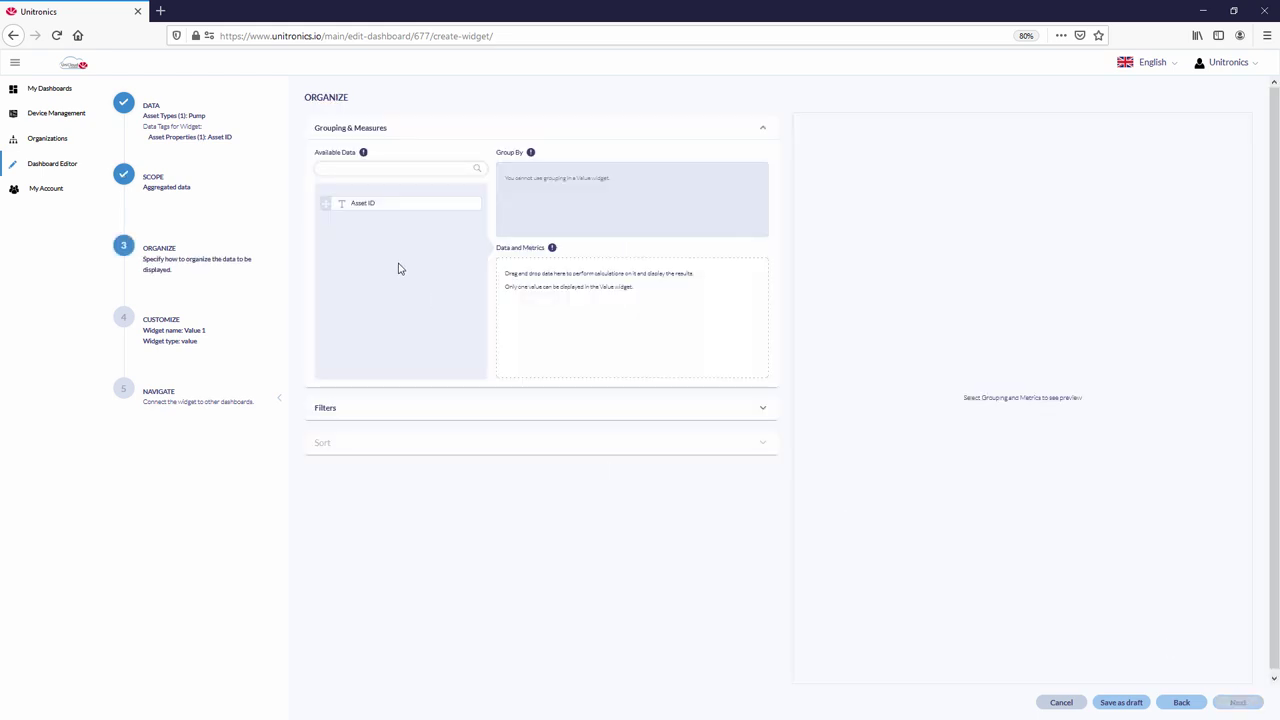
drag(328, 203, 553, 314)
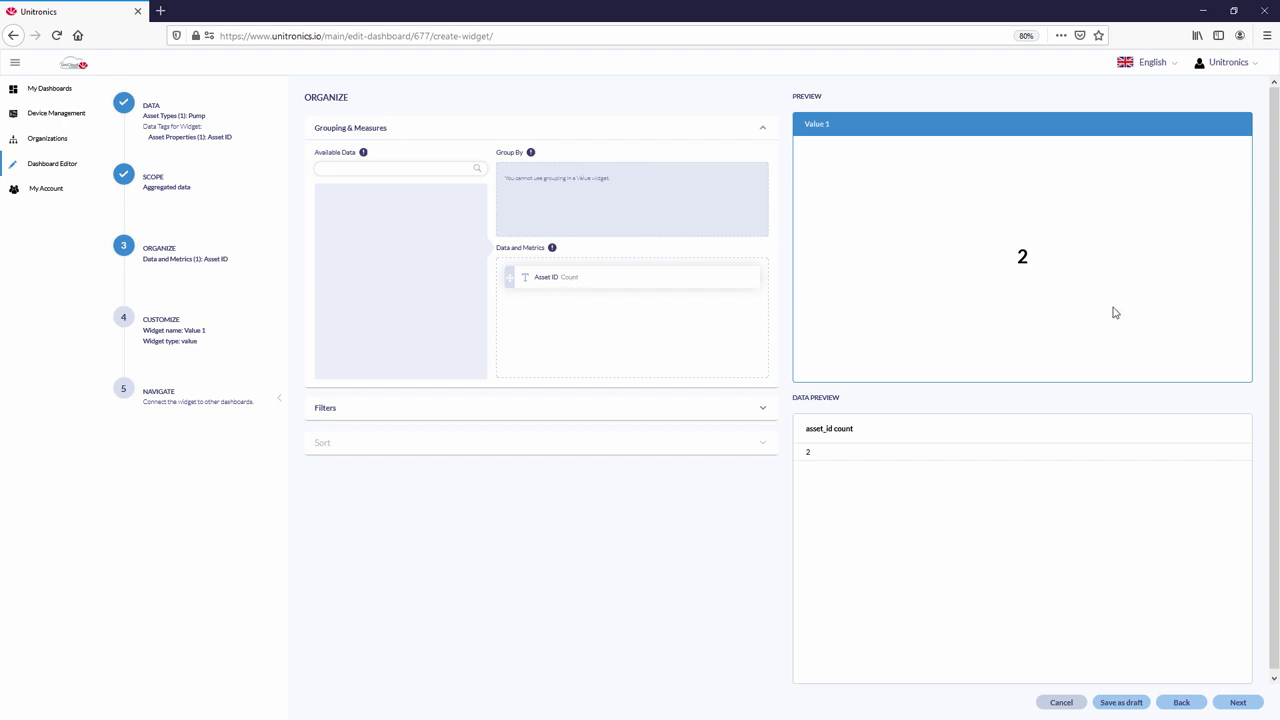
Set the value widget's value size to 70 and its symbol to Pumps
click(1239, 703)
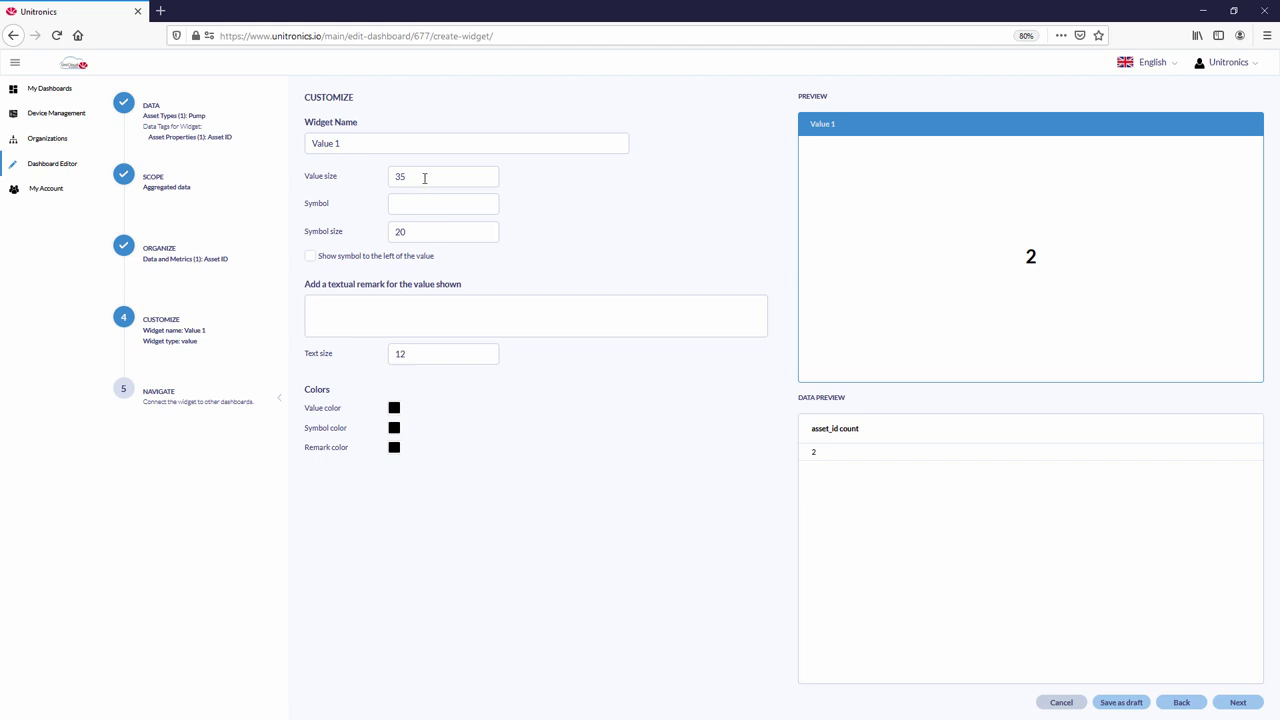
drag(424, 178, 391, 187)
text(7)
text(Pumps)
Set the value widget's value color to red and its symbol color to blue
click(394, 409)
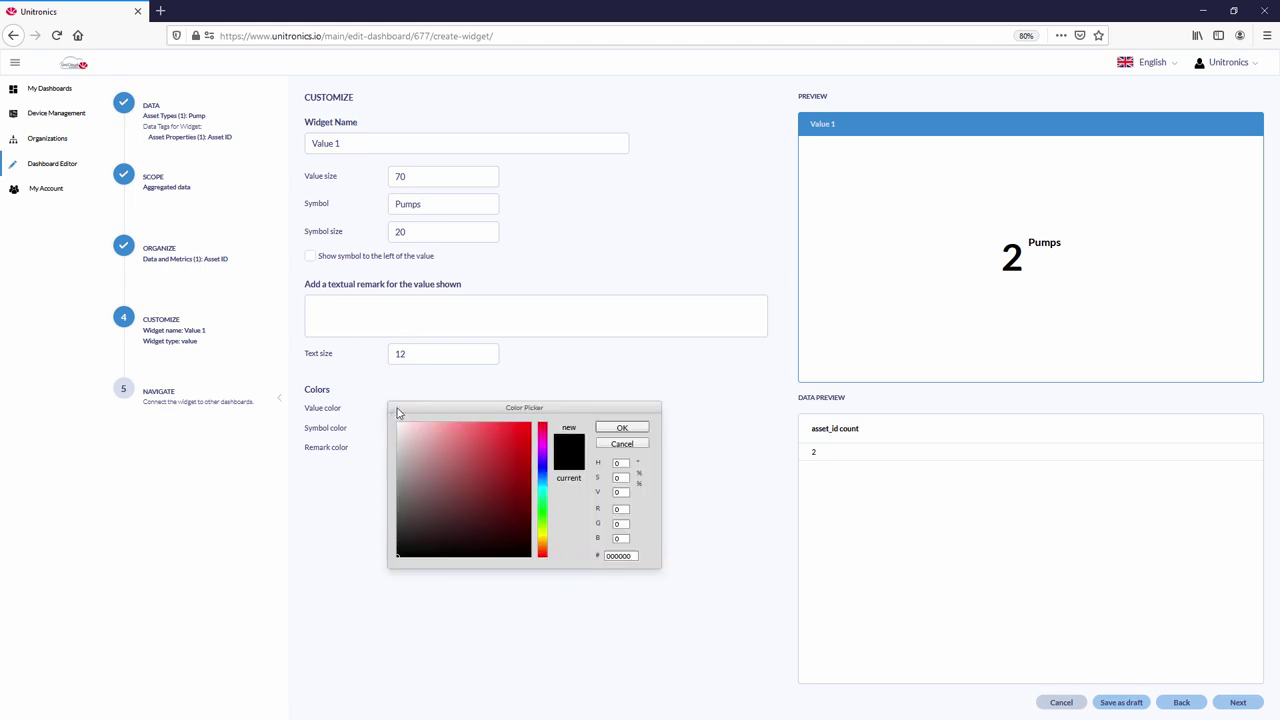
click(513, 424)
click(622, 427)
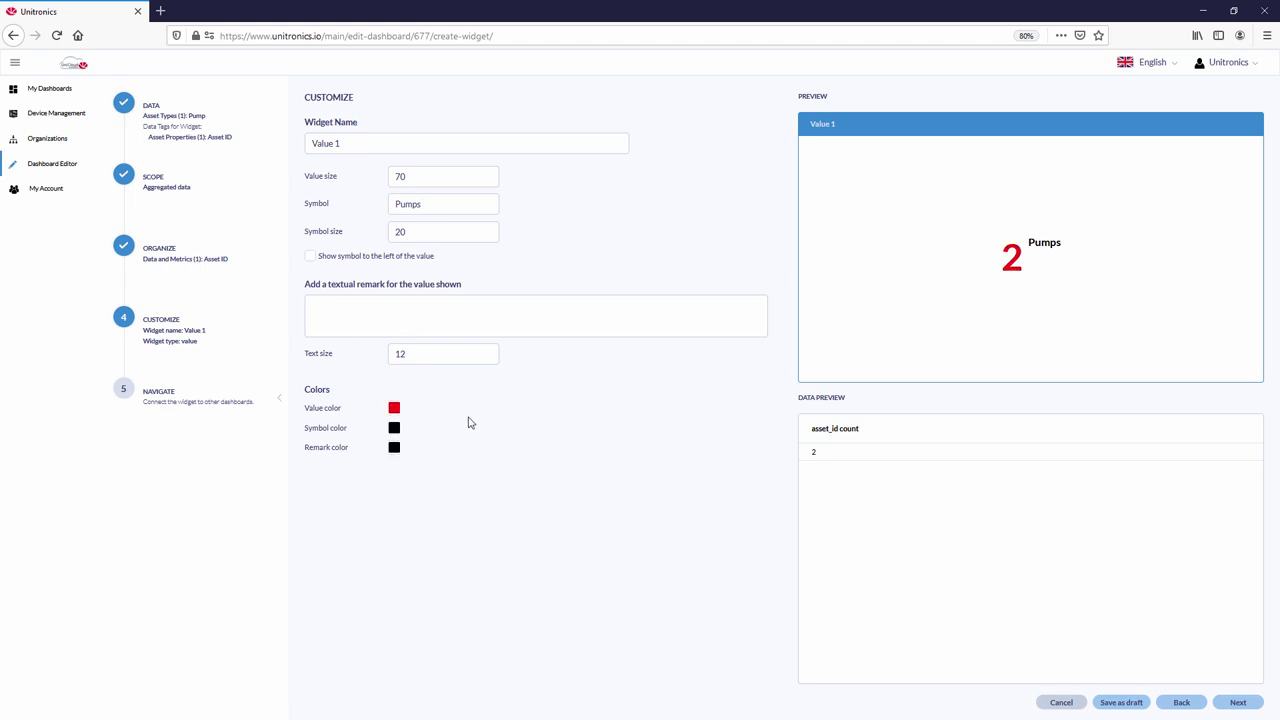
click(394, 428)
click(544, 490)
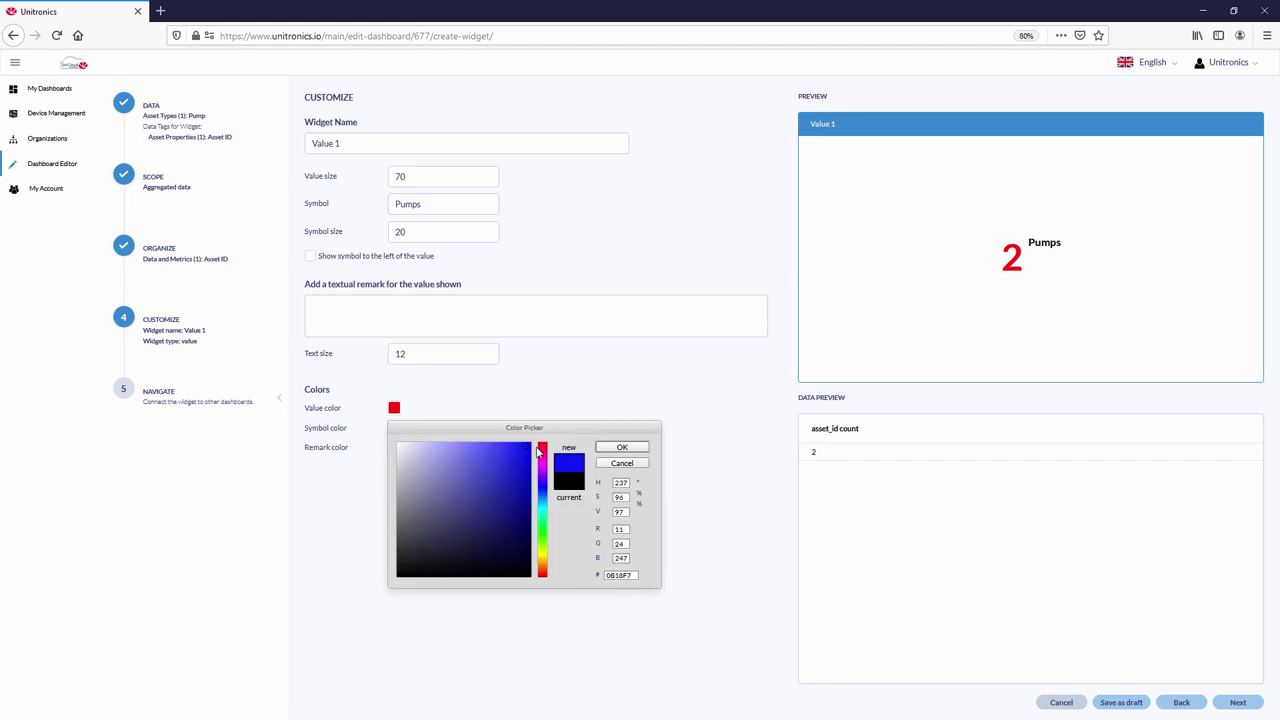
click(622, 447)
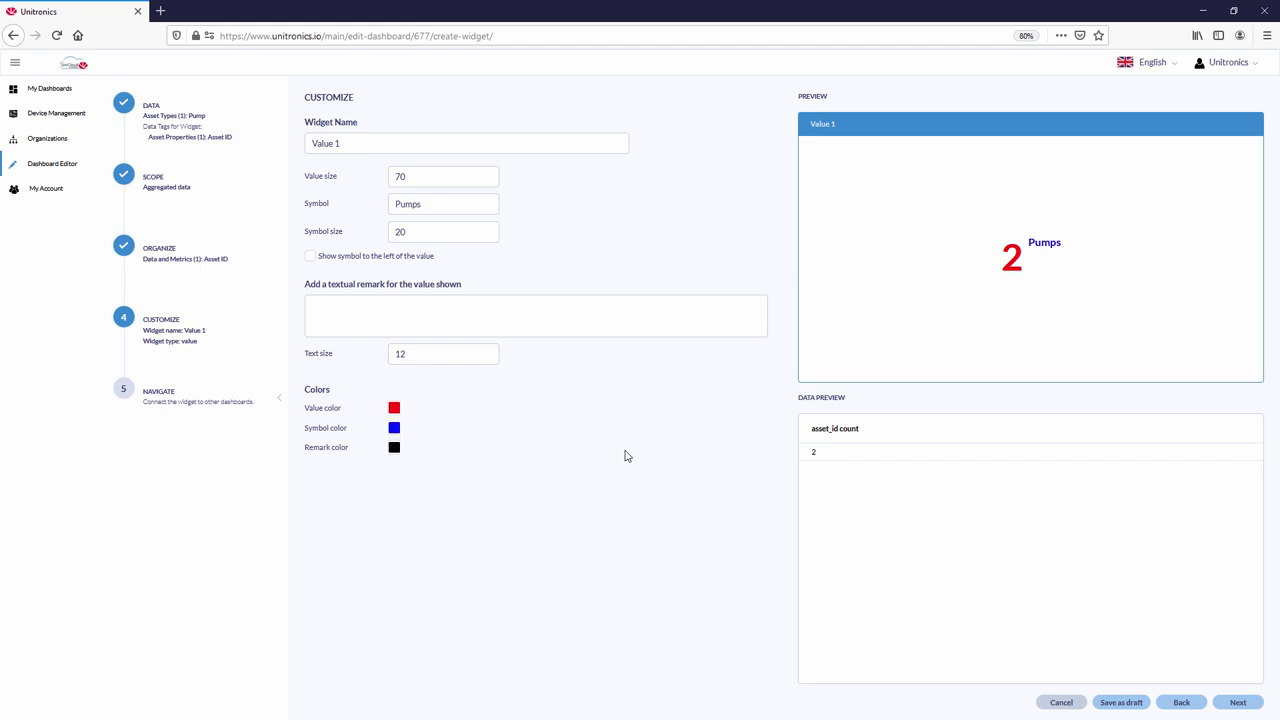
Finish the value widget and enlarge it on the dashboard so the number and the Pumps symbol fit
click(1228, 705)
click(1236, 703)
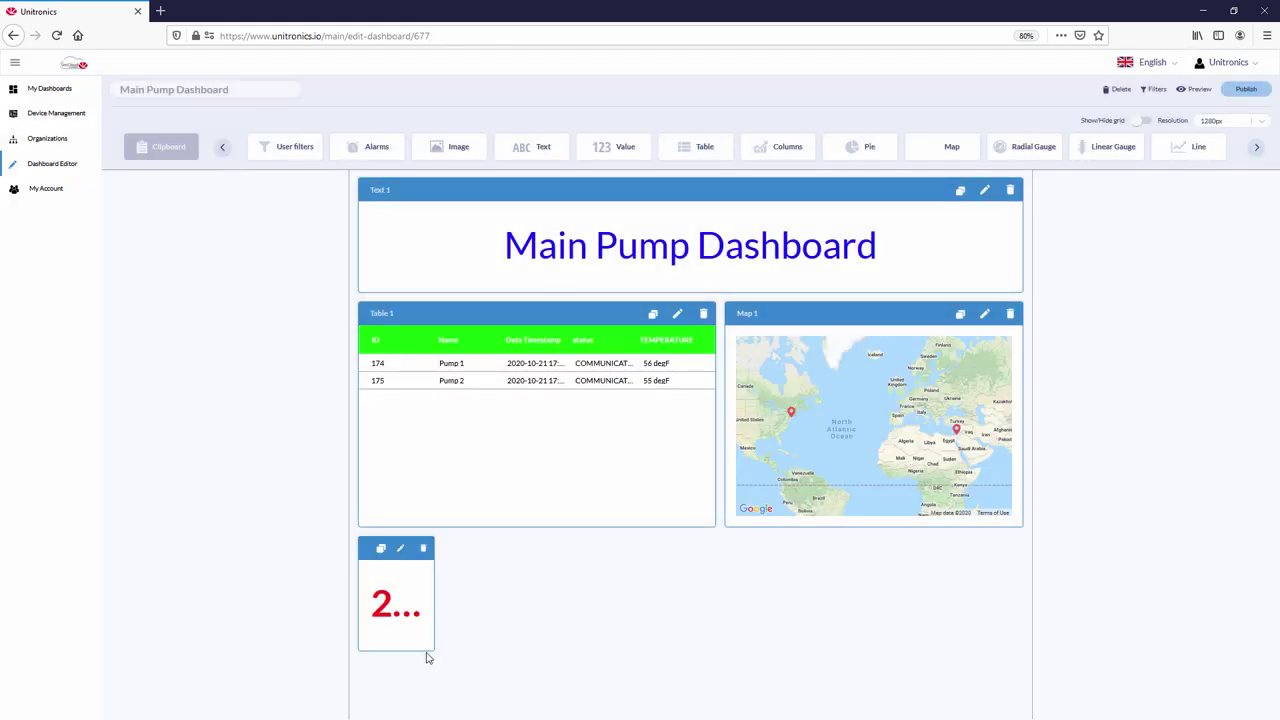
drag(455, 664, 491, 686)
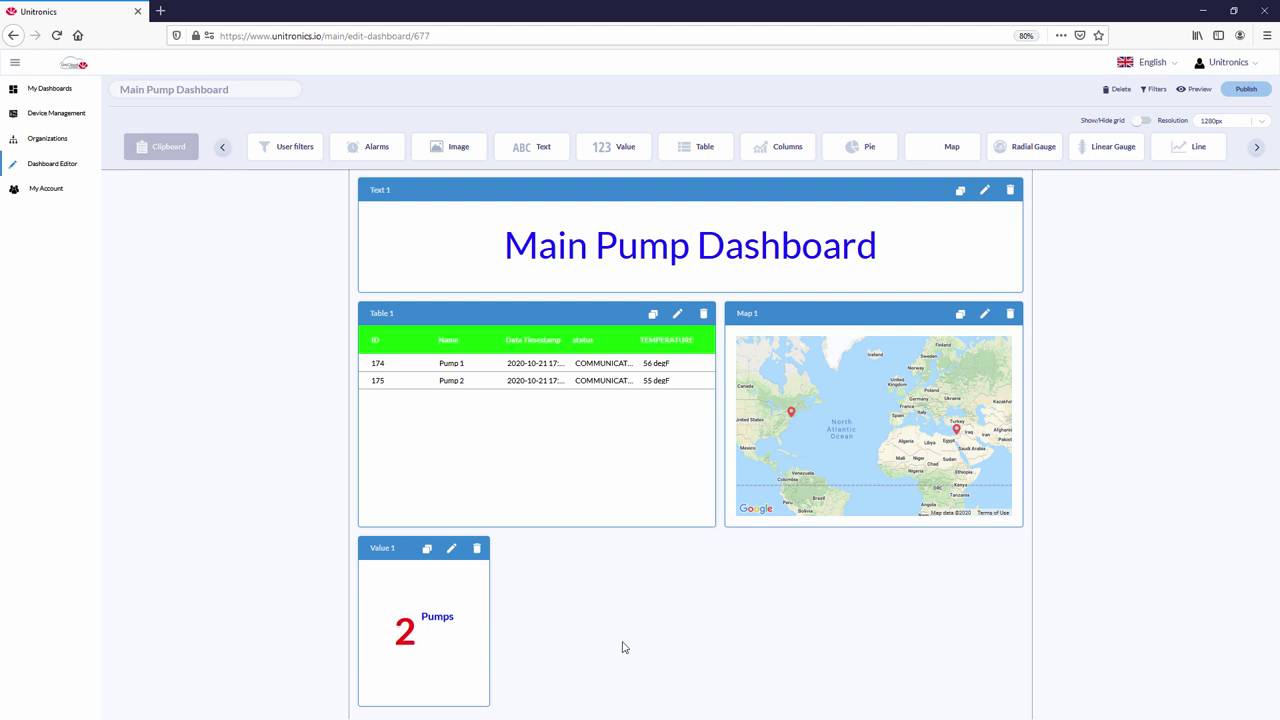
Add a columns widget below the table, beside the value widget, with Pump as its asset type
drag(785, 145, 534, 540)
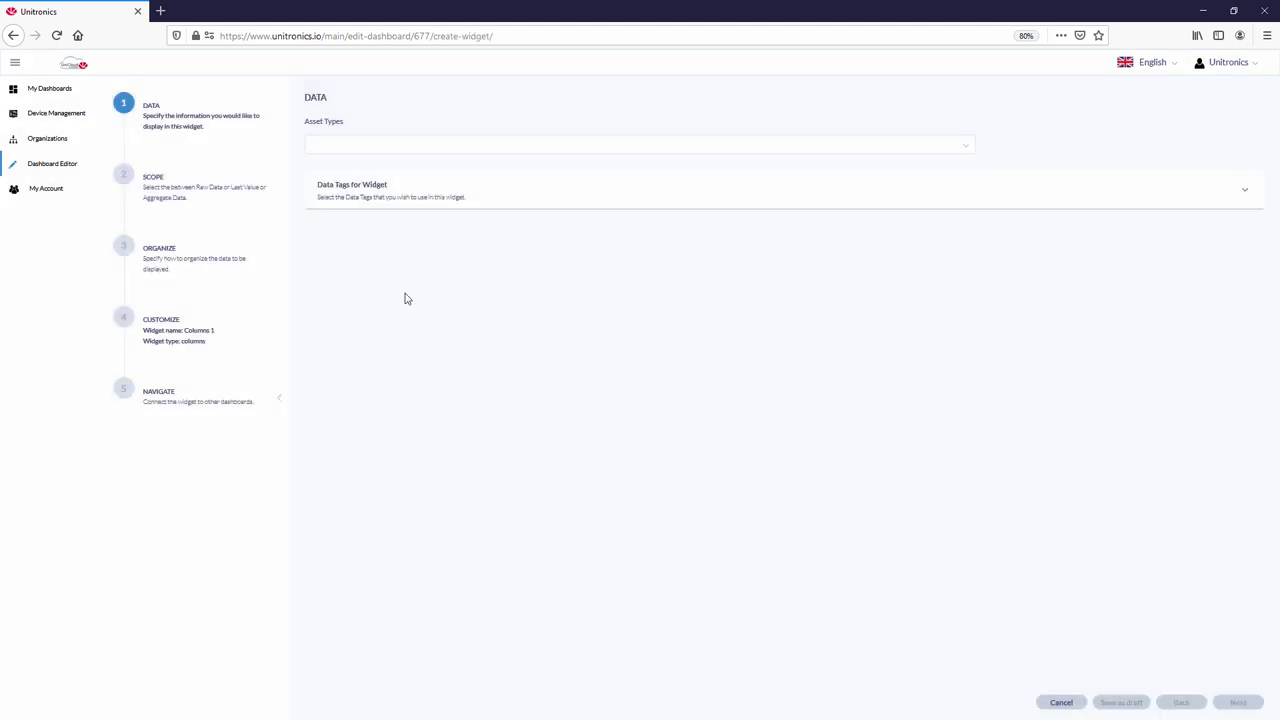
click(322, 148)
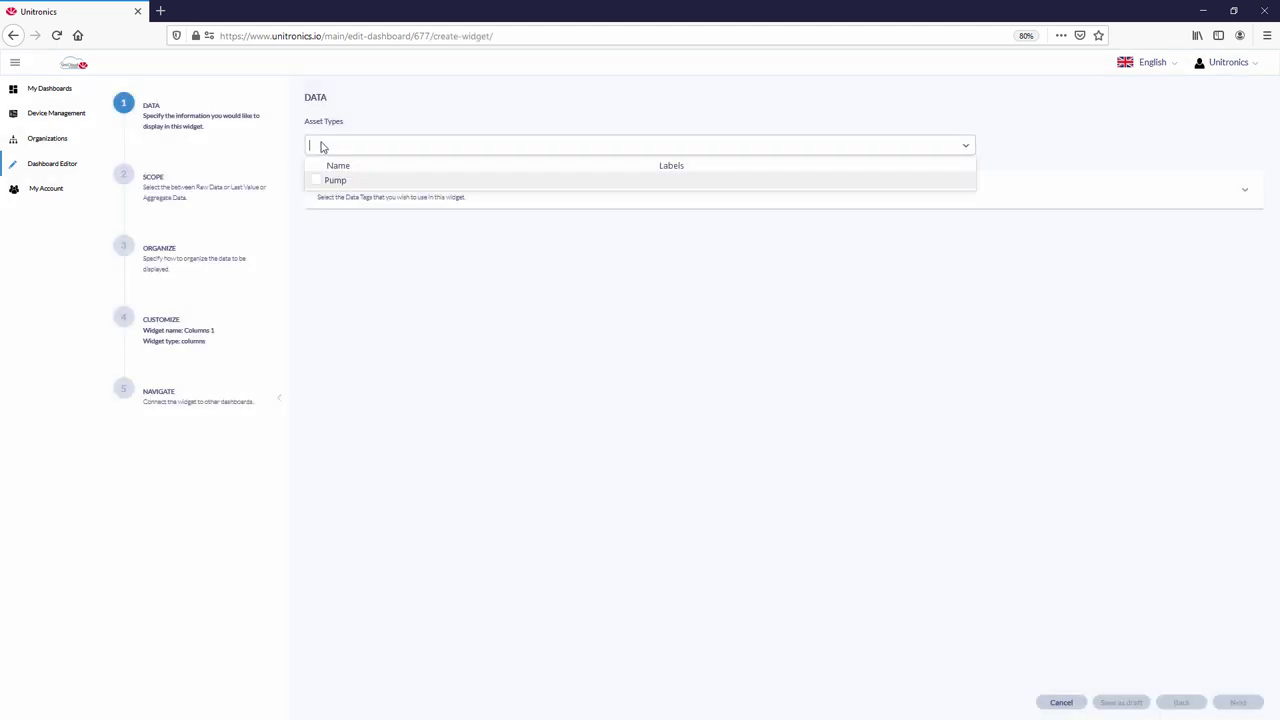
click(317, 186)
click(329, 260)
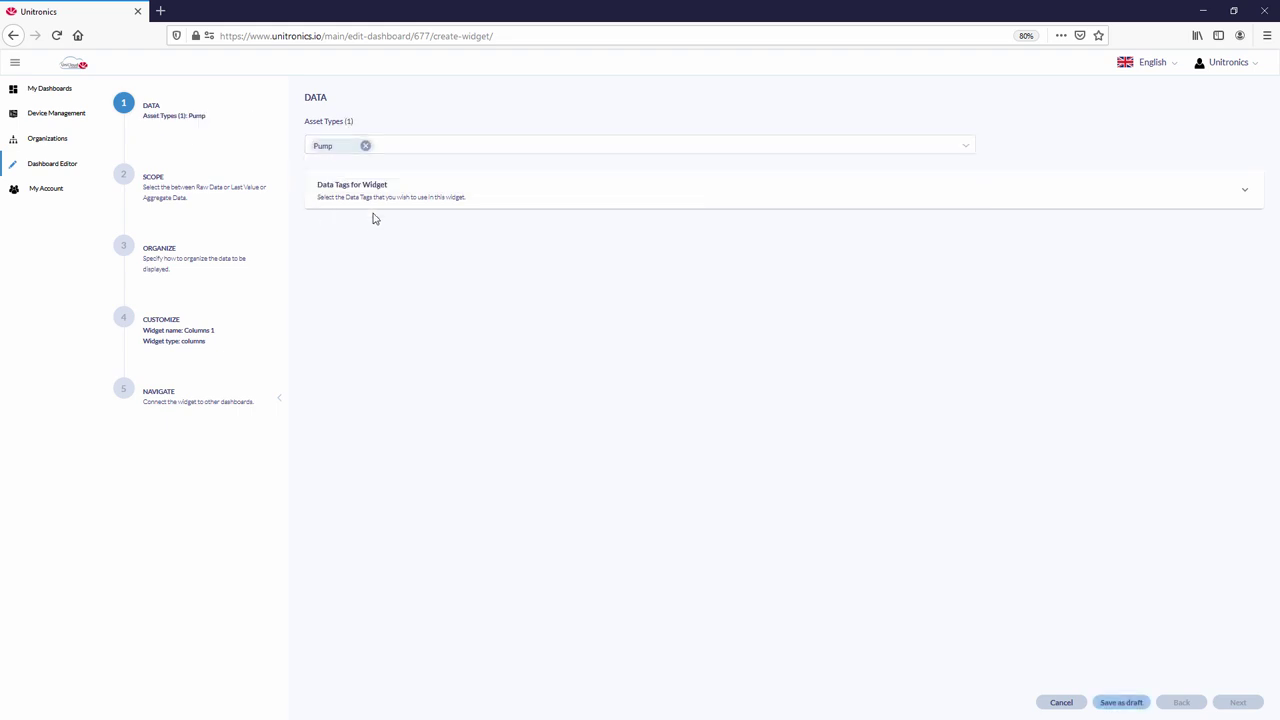
Include the asset property Data Timestamp and the tag POWER CONSUMPTION in the columns widget's data
click(383, 201)
click(363, 264)
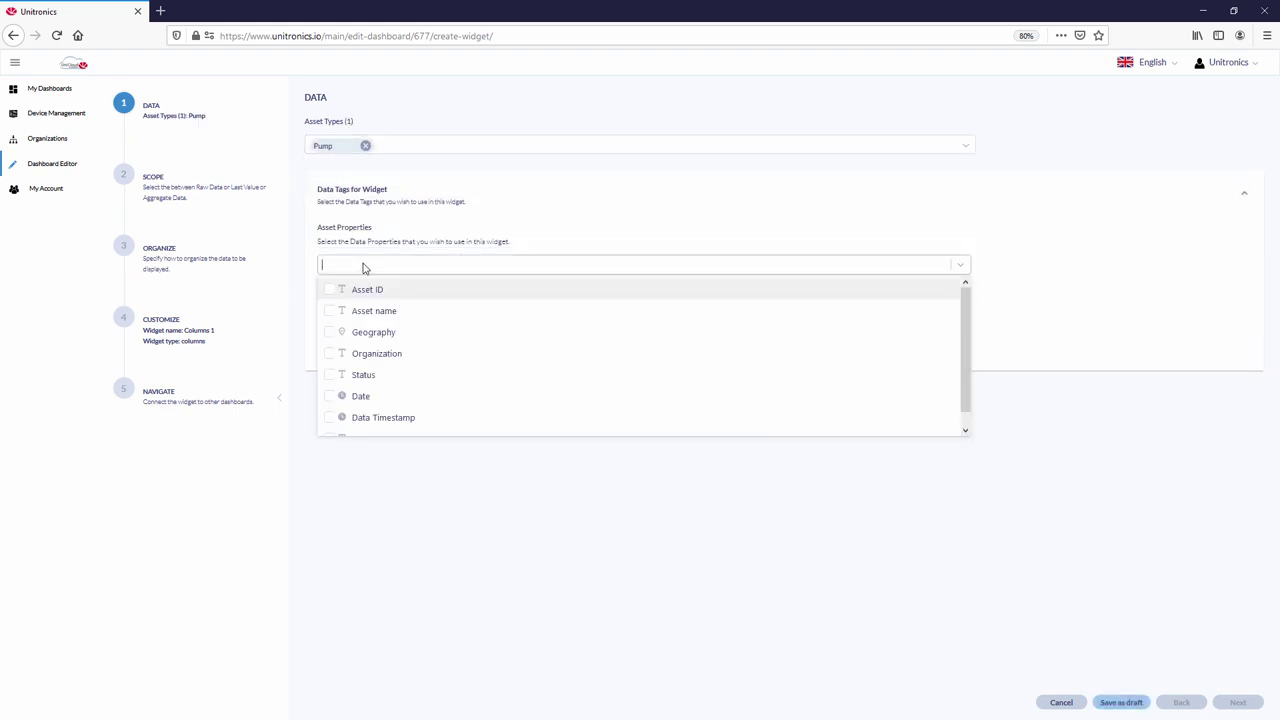
click(358, 418)
click(306, 373)
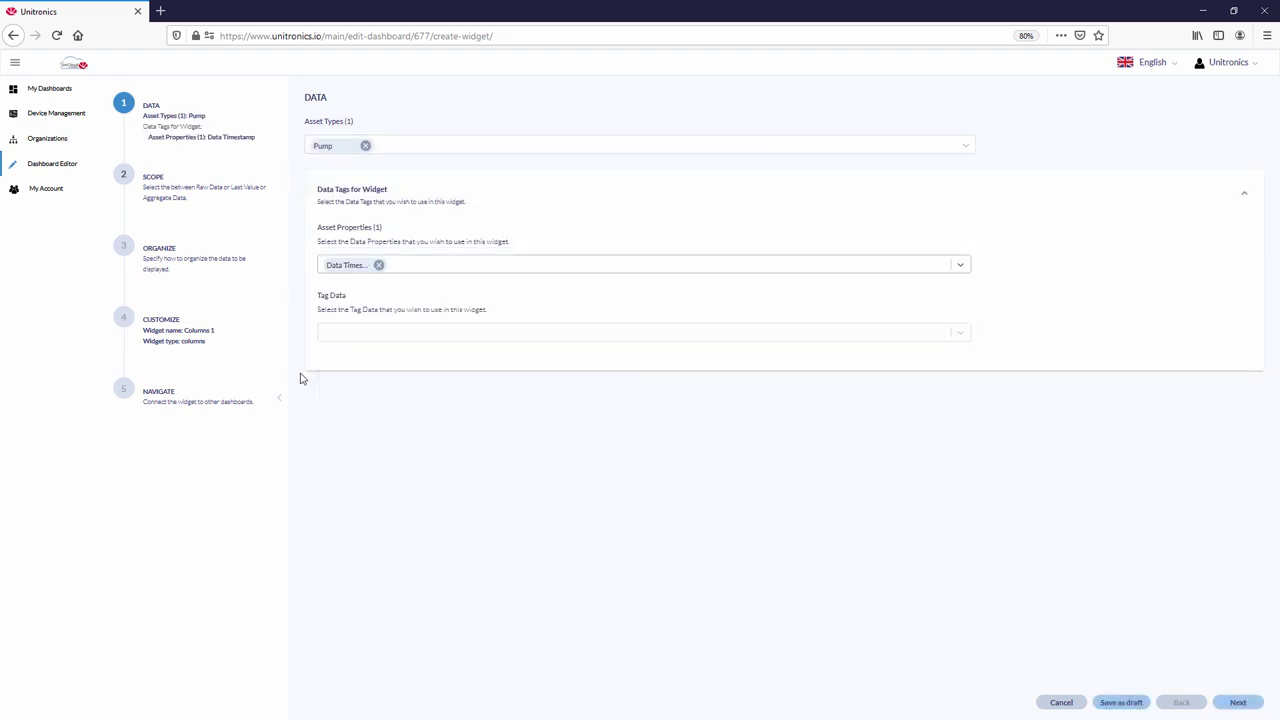
click(352, 336)
click(365, 388)
click(737, 637)
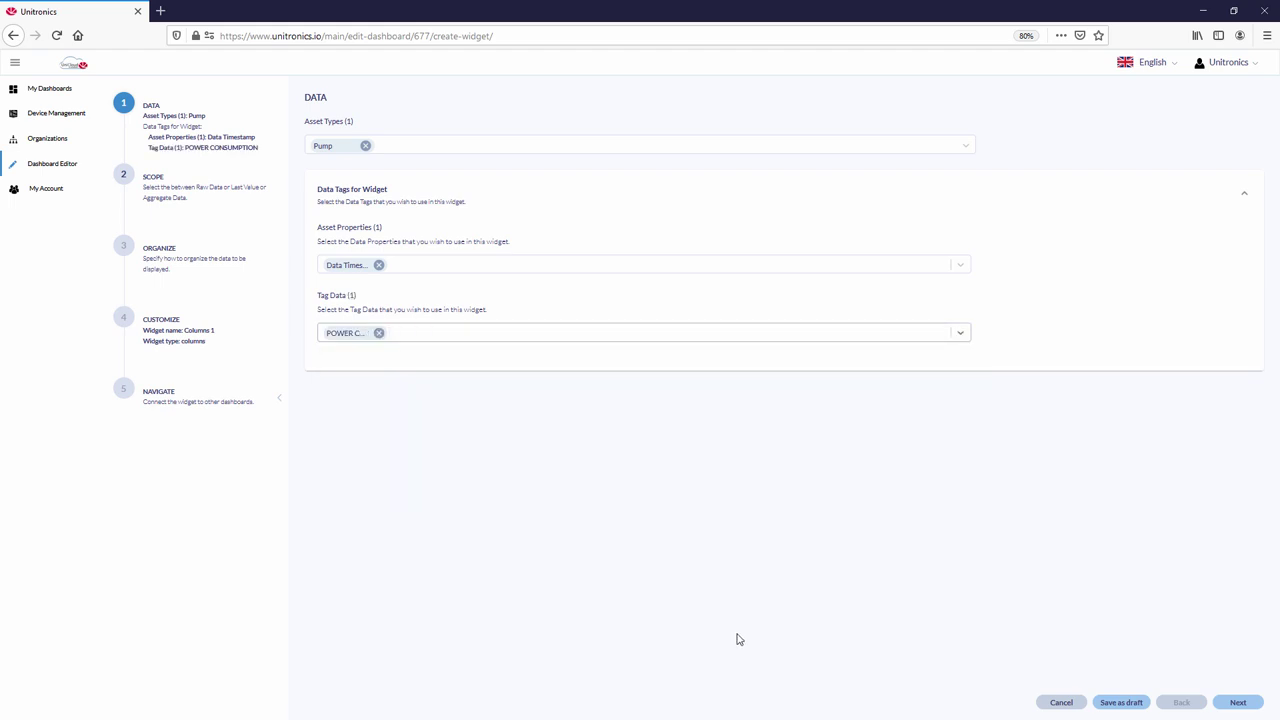
Use the Aggregated Data scope for the columns widget and continue to organizing its data
click(1237, 703)
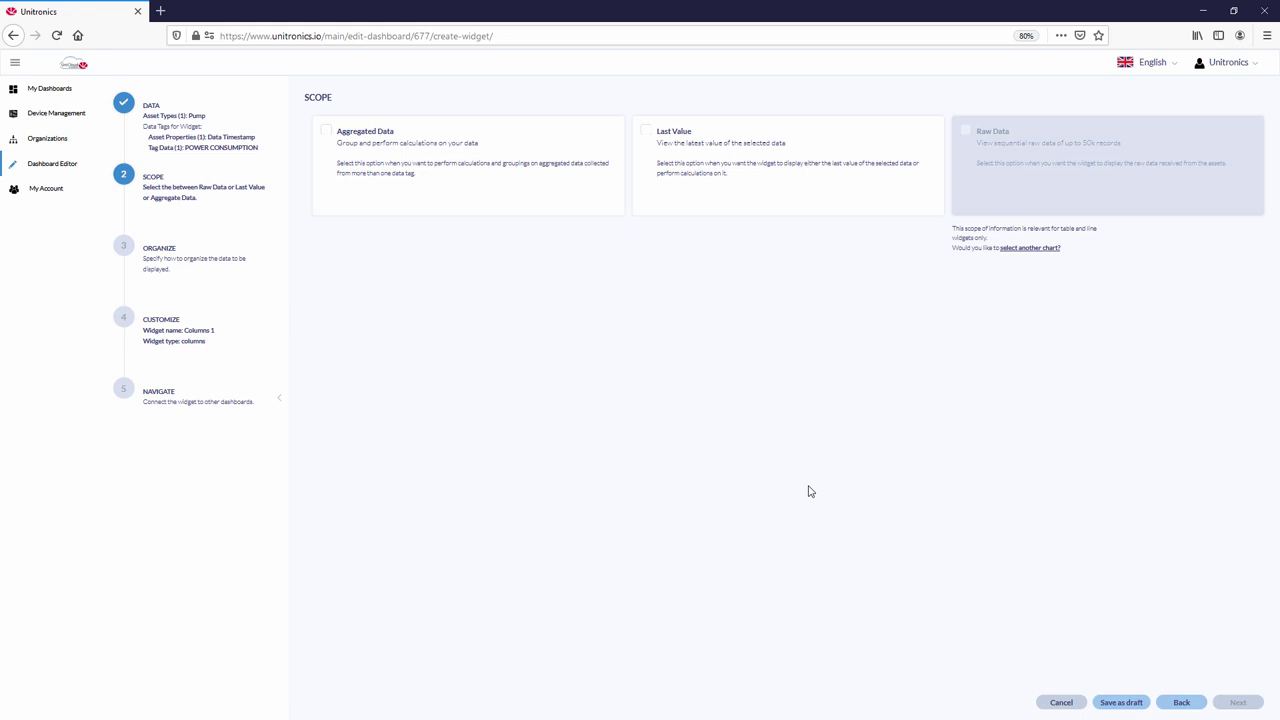
click(383, 140)
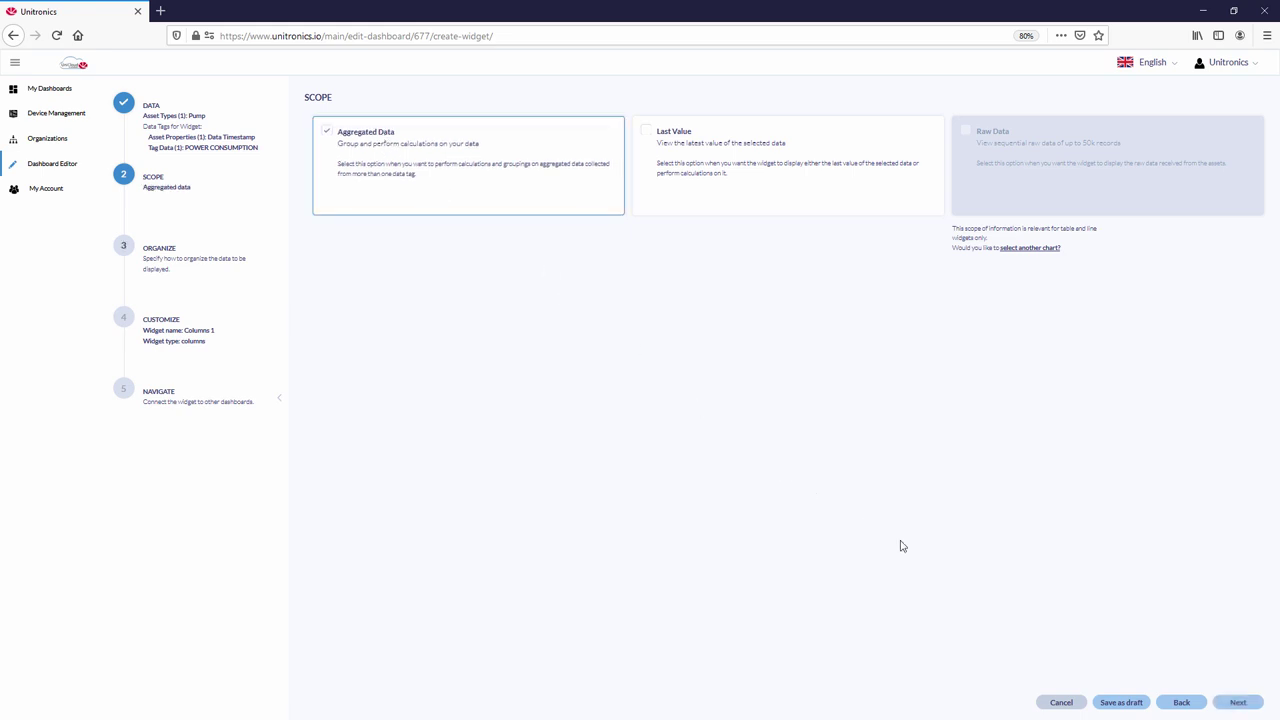
click(1242, 701)
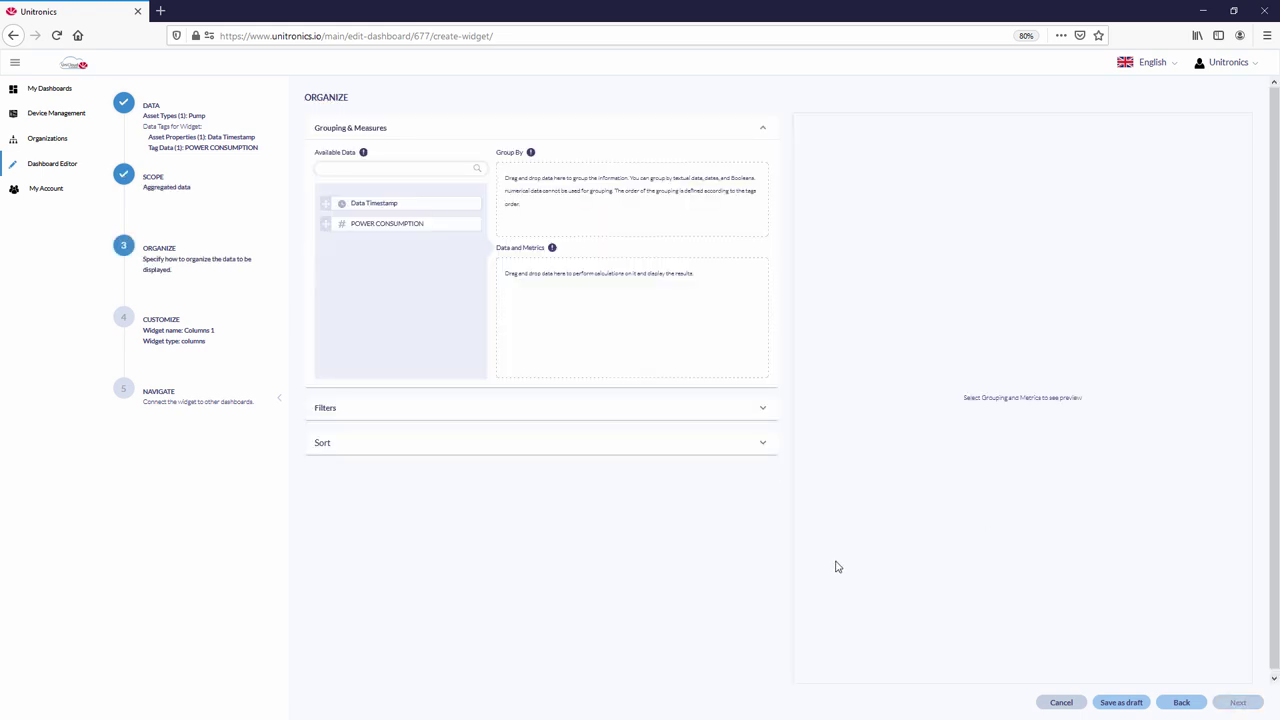
Group the columns widget's data by Data Timestamp with a Daily interval and add POWER CONSUMPTION as a Sum metric
drag(325, 203, 547, 199)
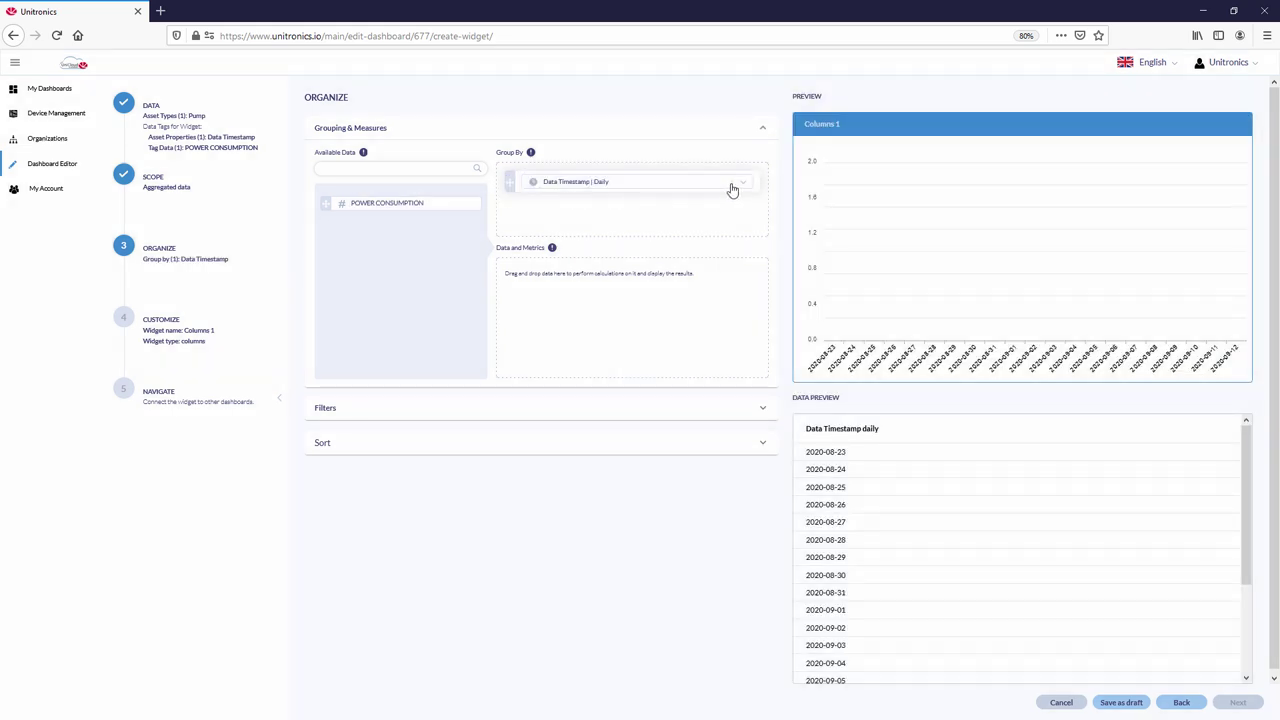
click(740, 186)
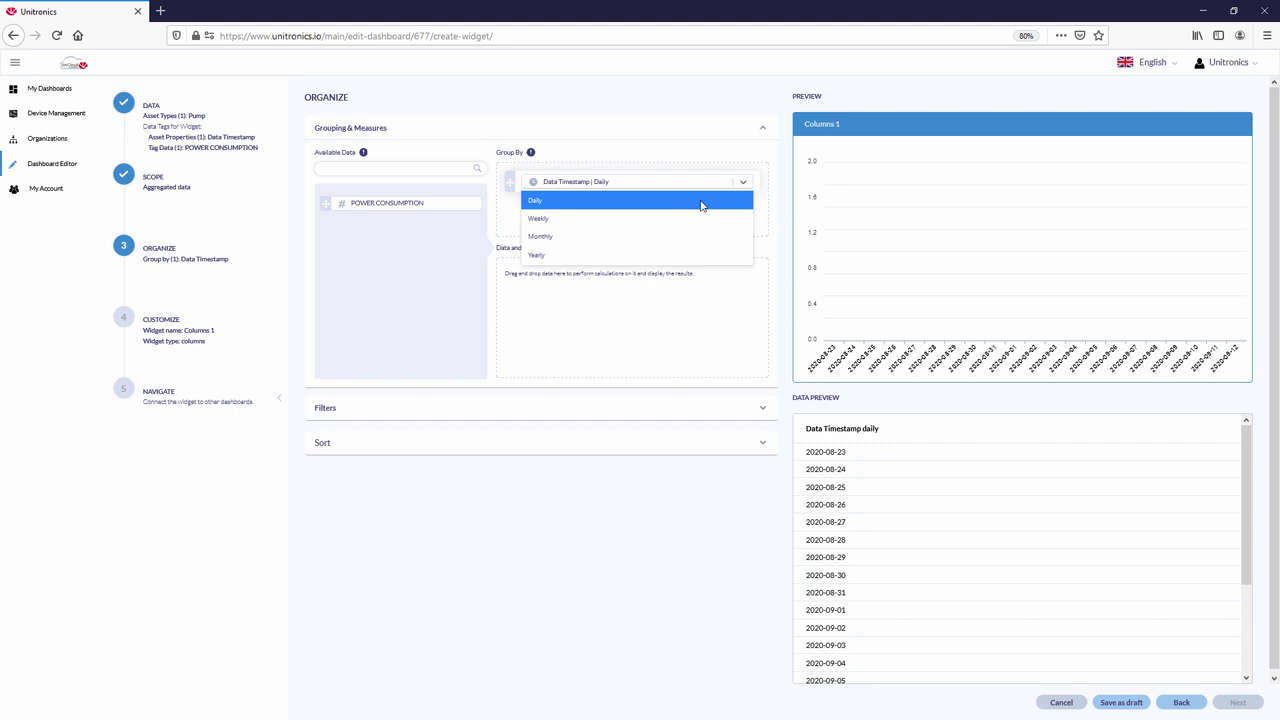
click(701, 203)
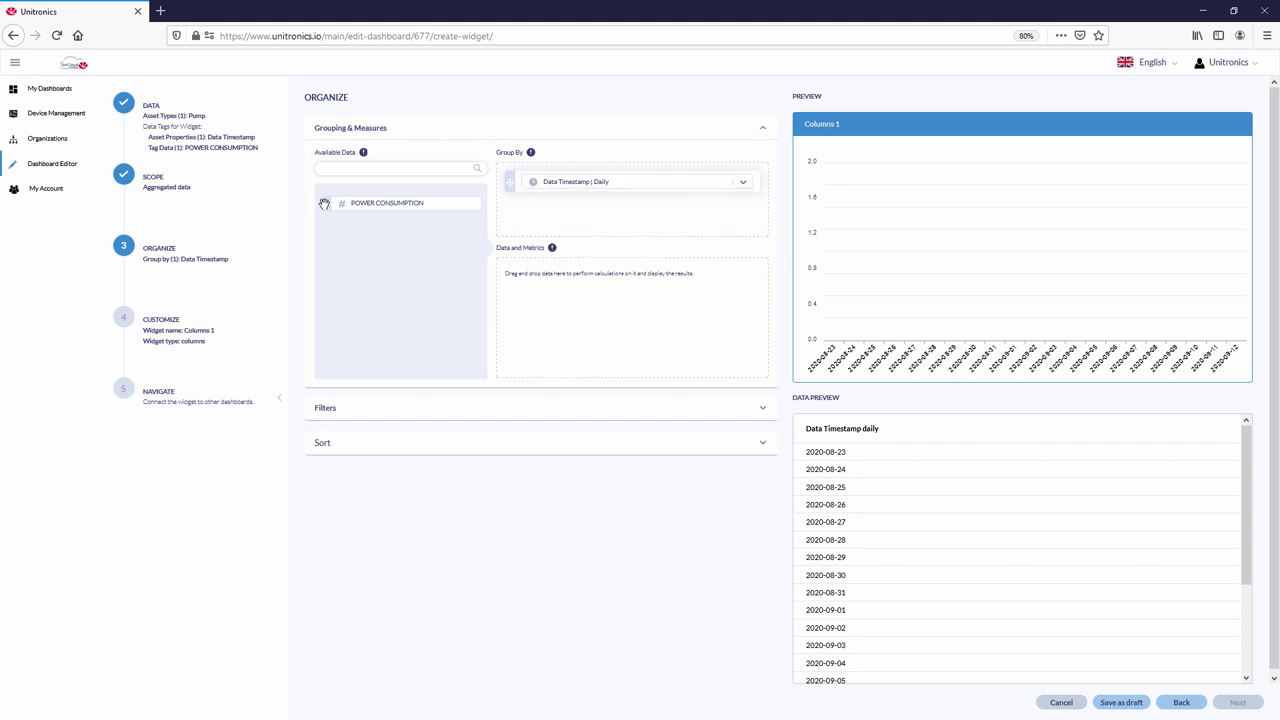
drag(327, 204, 531, 306)
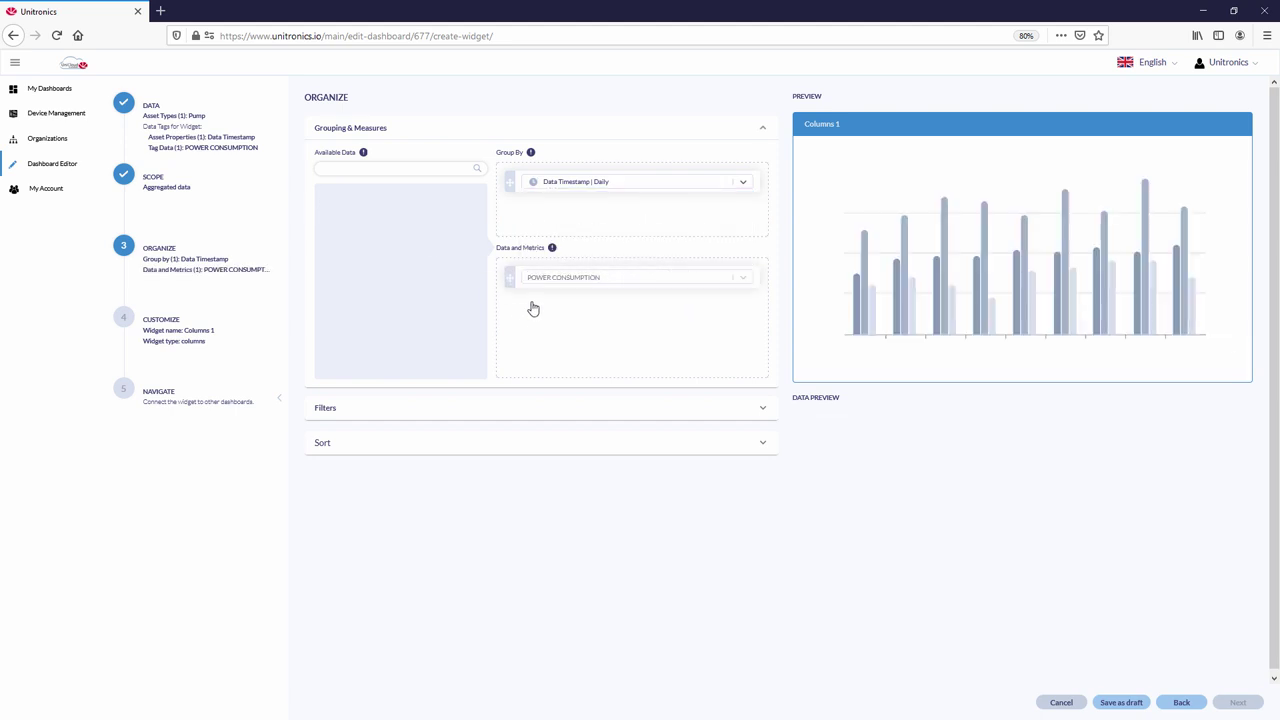
click(745, 278)
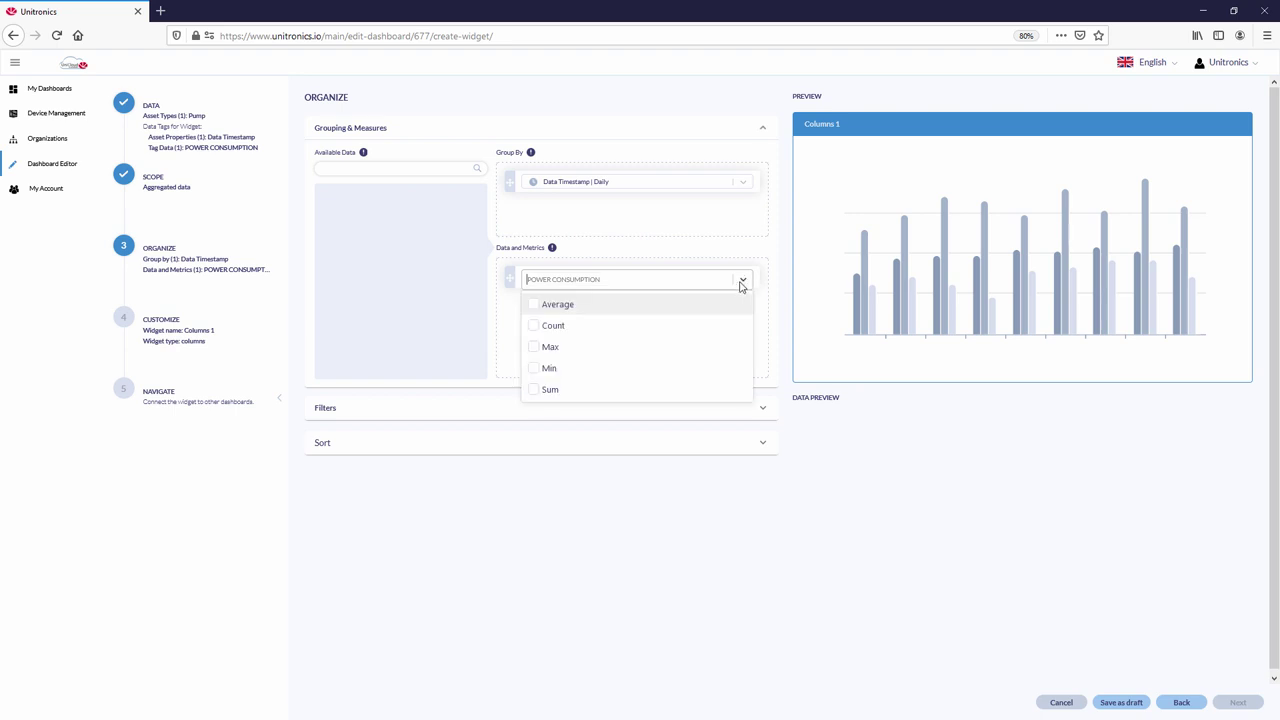
click(549, 390)
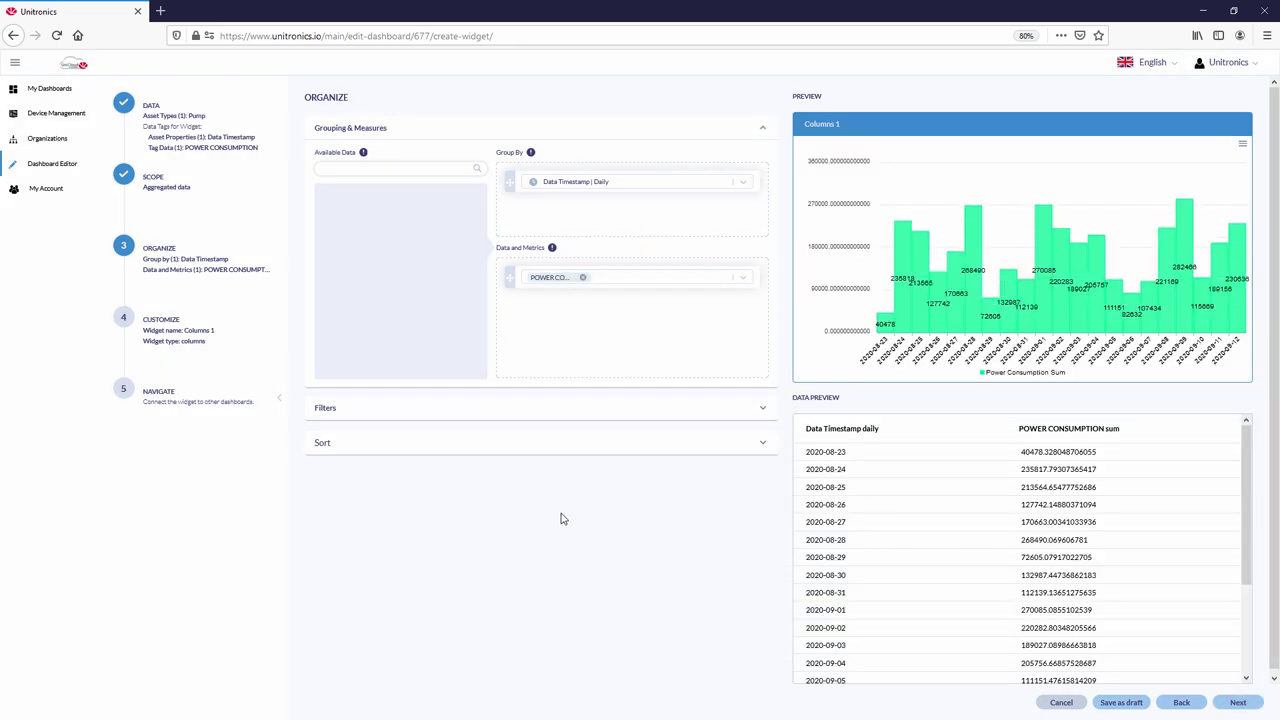
Filter the columns widget's Data Timestamp to Last Week and continue to customizing the widget
click(552, 410)
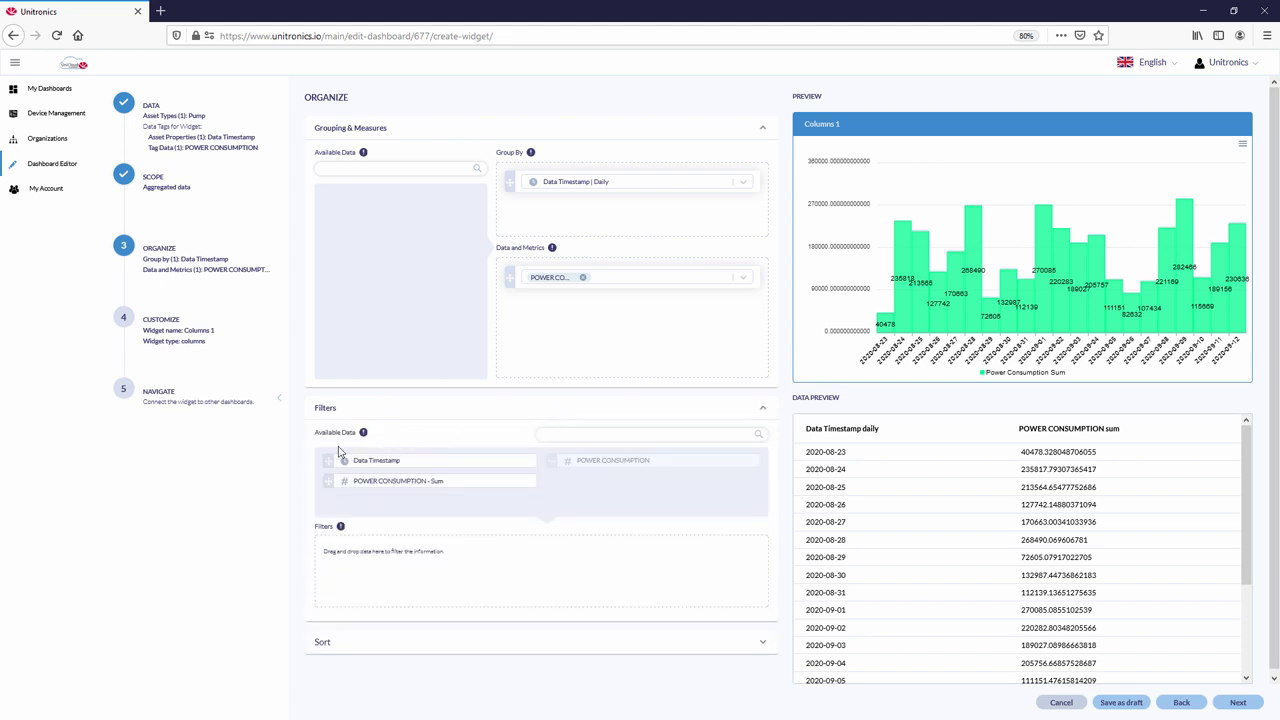
drag(330, 460, 333, 565)
click(665, 565)
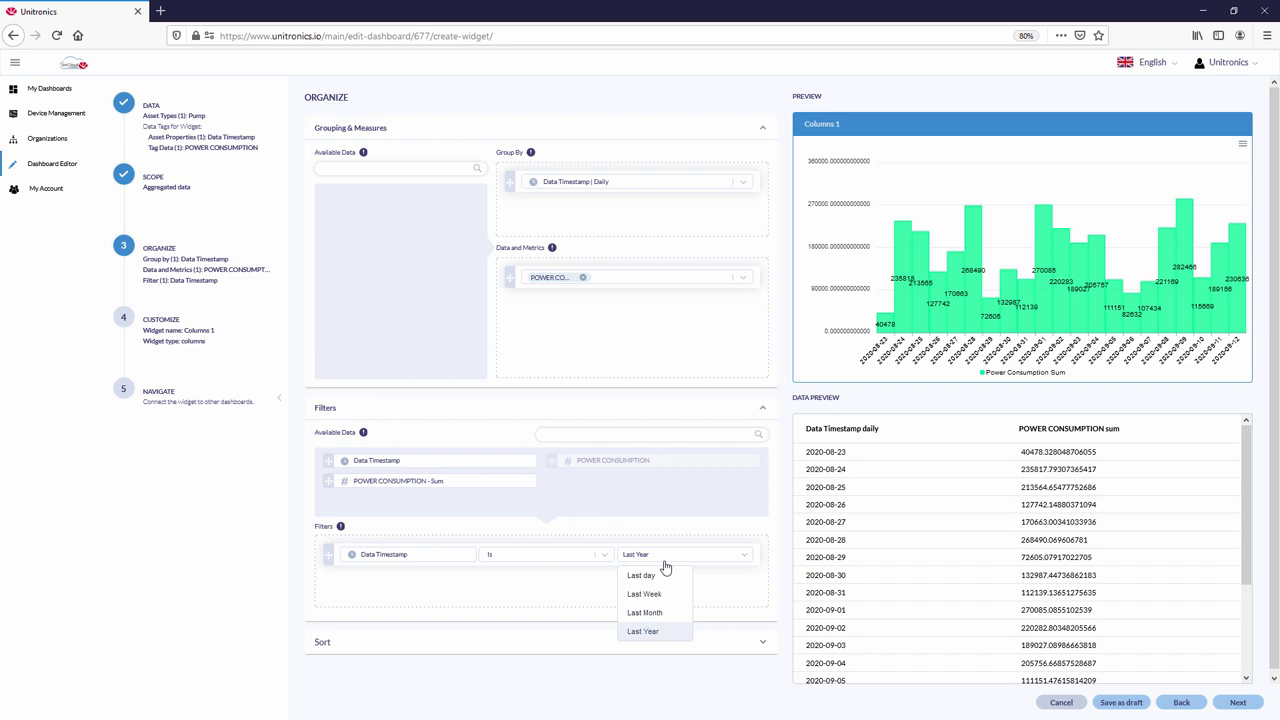
click(661, 599)
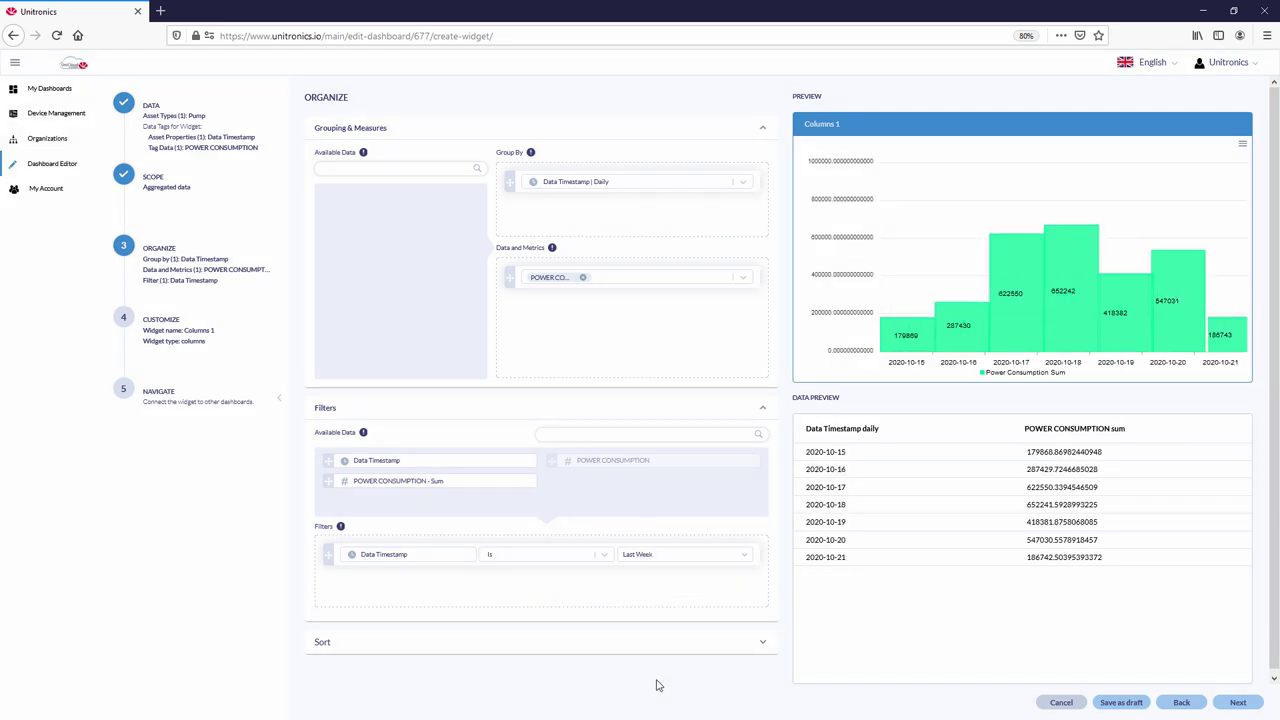
click(1235, 703)
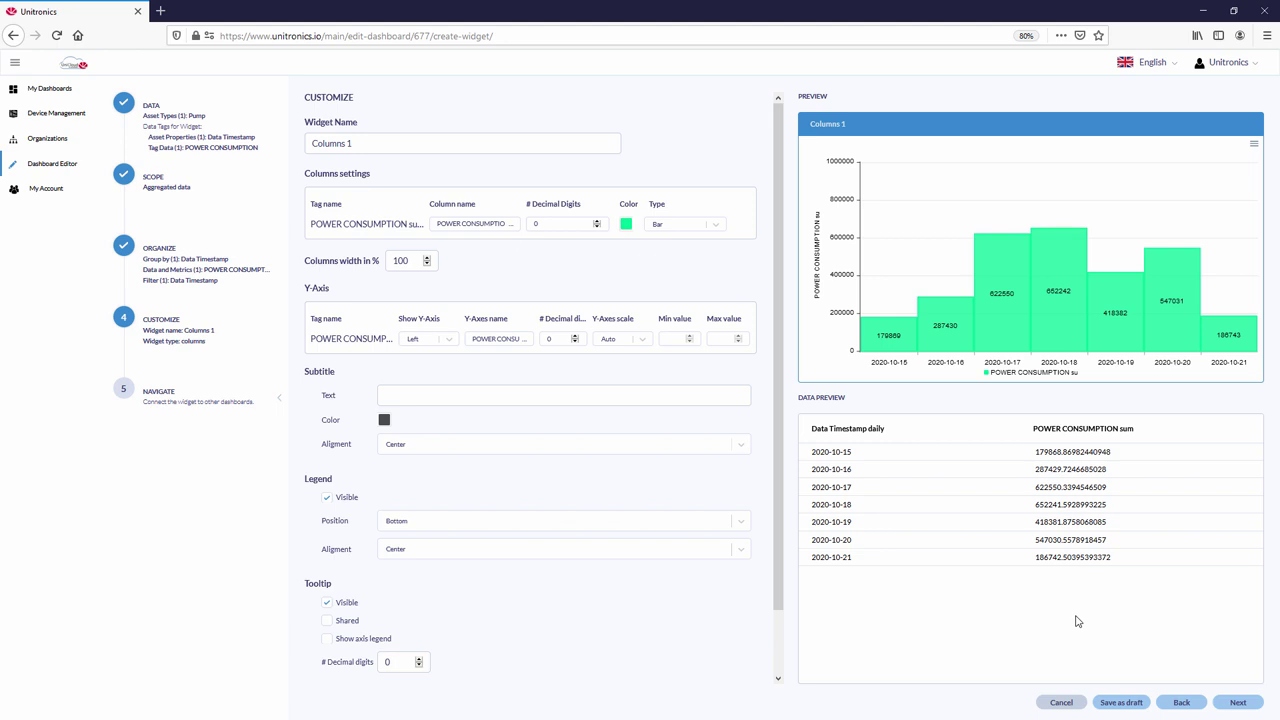
Try the Line and Area types for the POWER CONSUMPTION series, then return it to Bar
click(721, 228)
click(693, 263)
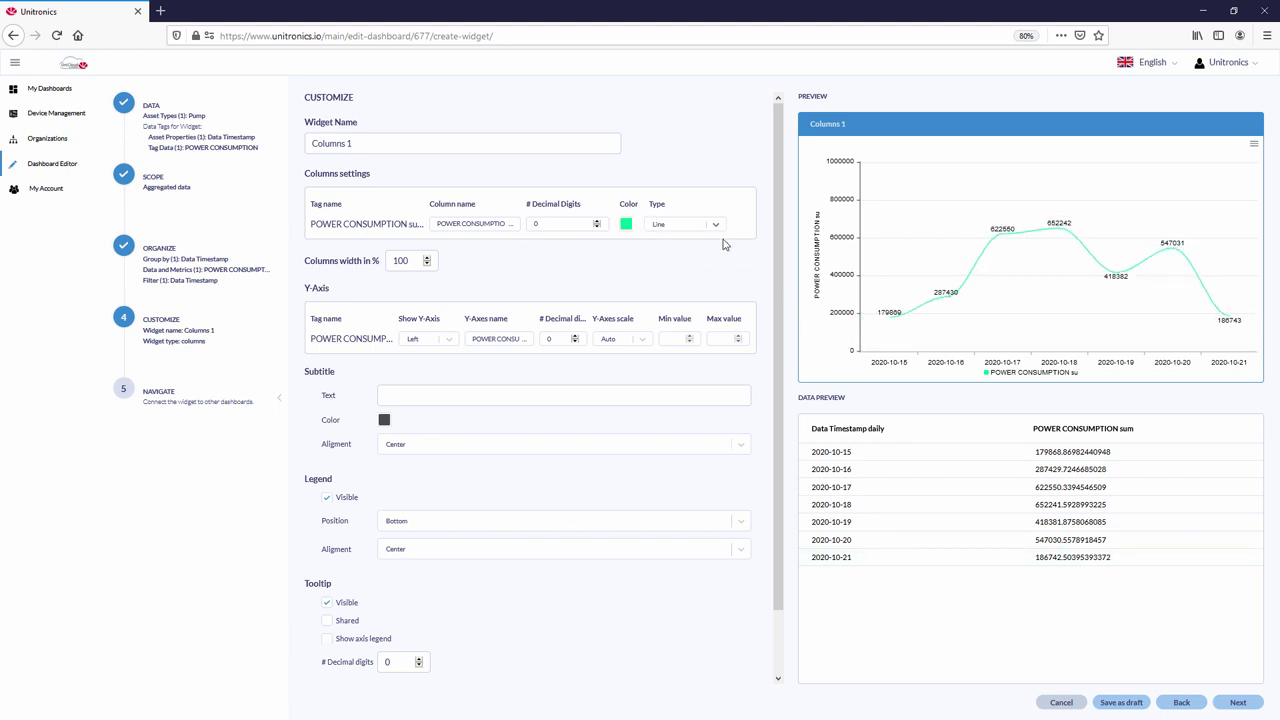
click(725, 231)
click(688, 282)
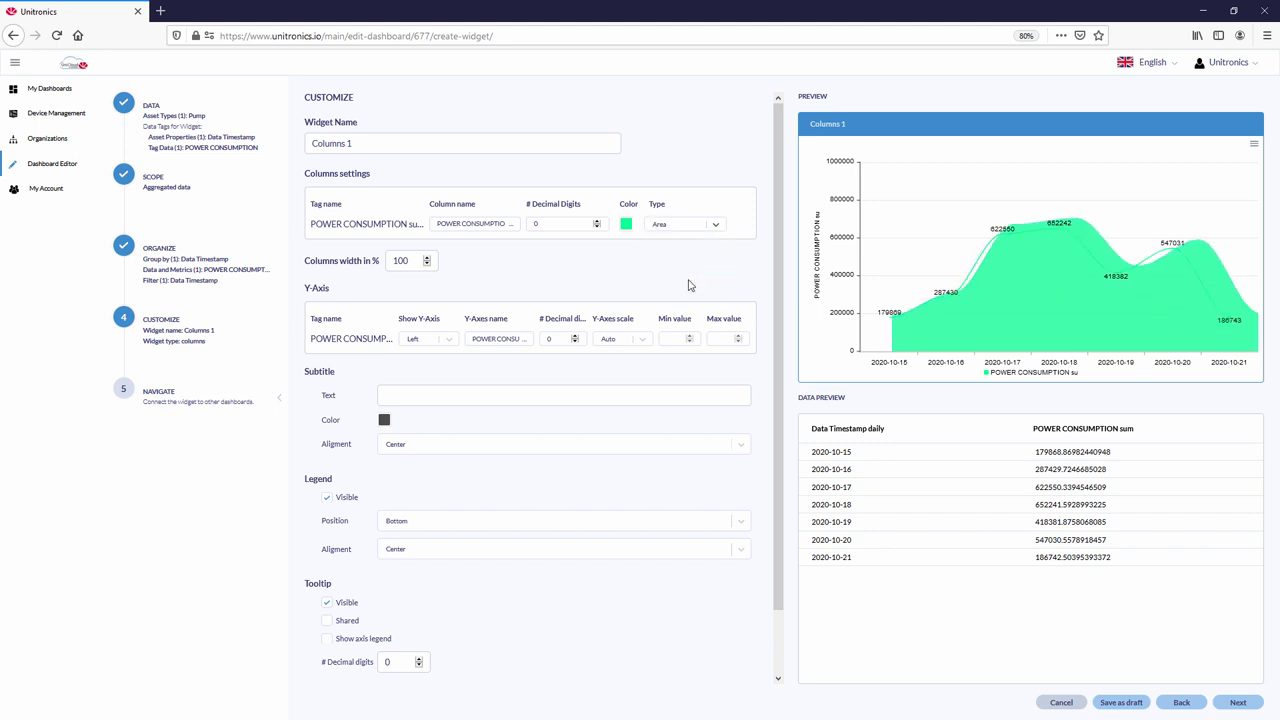
click(720, 226)
click(688, 244)
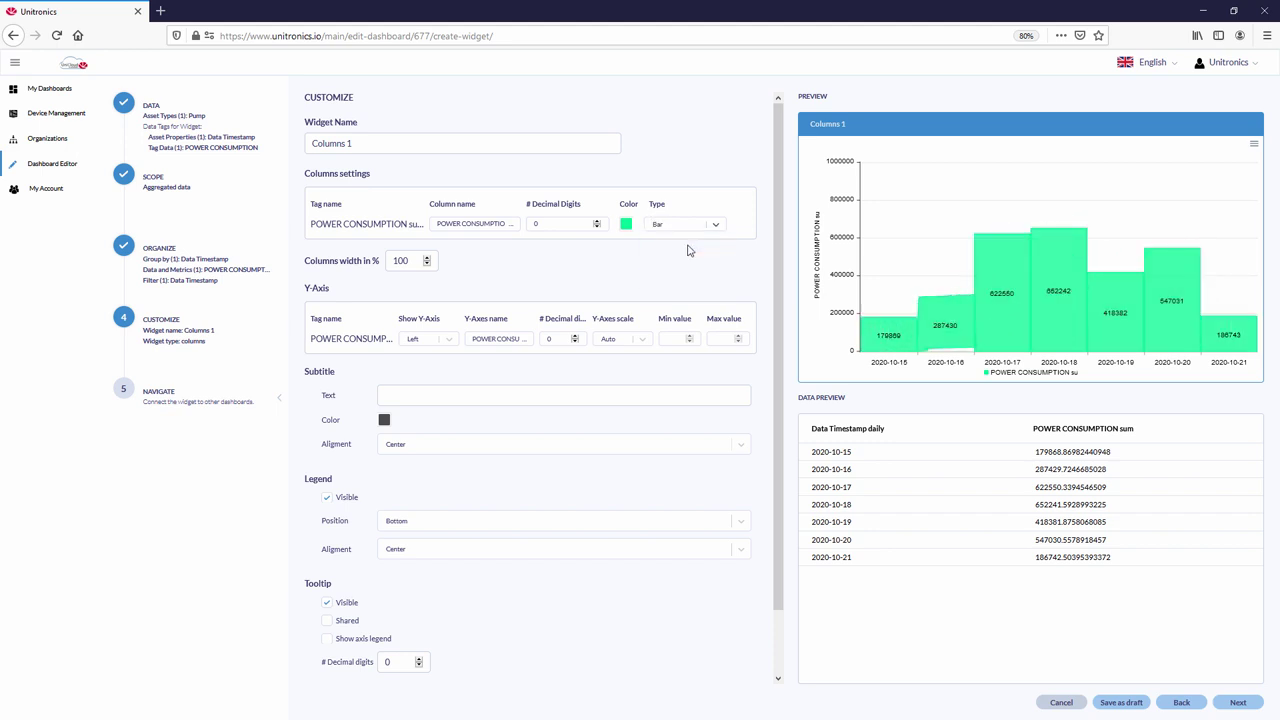
Set the columns width to 75% and place the chart legend at Top
drag(416, 260, 386, 260)
text(75)
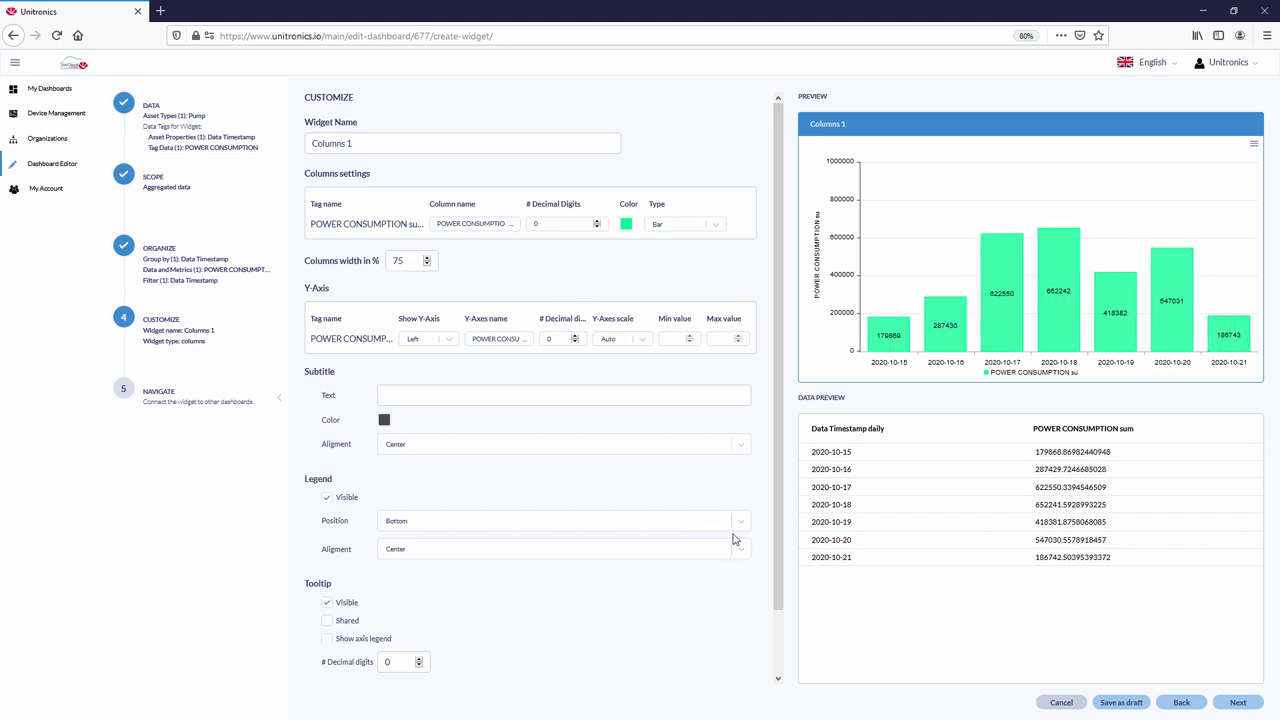
click(740, 522)
click(695, 548)
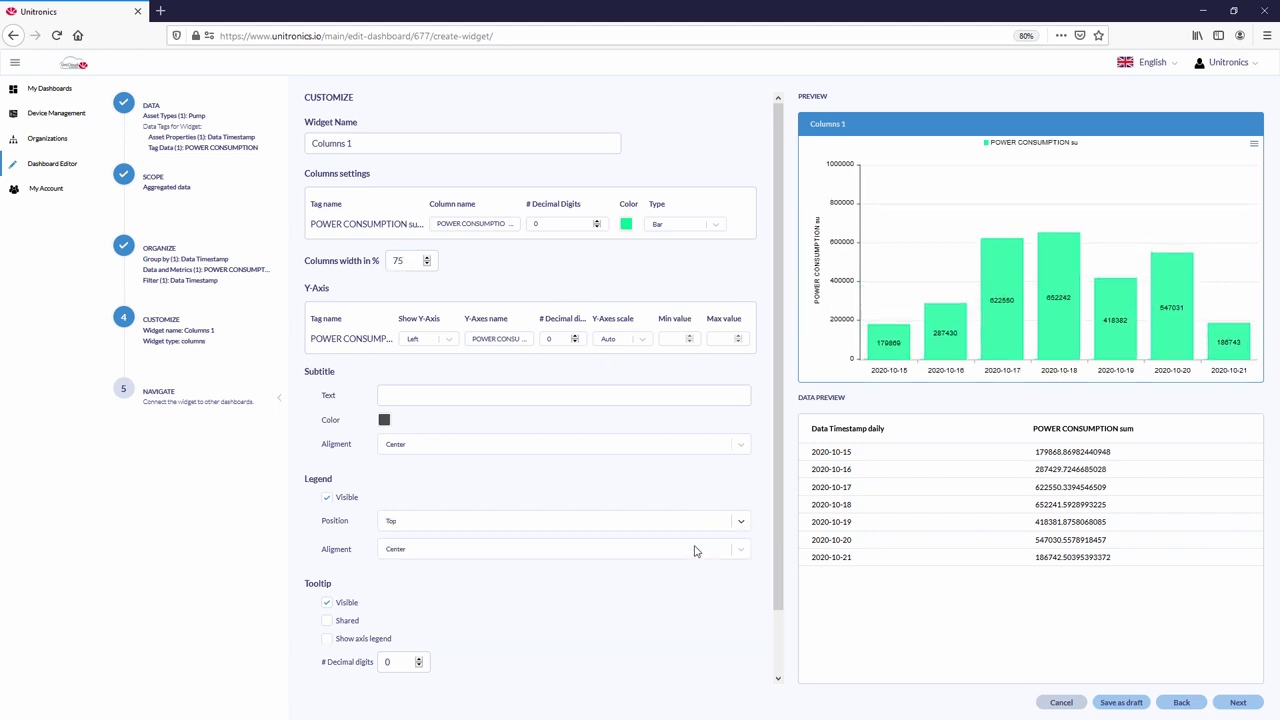
Finish the columns widget without a navigation target and widen it on the dashboard to line up with the map's outer edge
click(1239, 705)
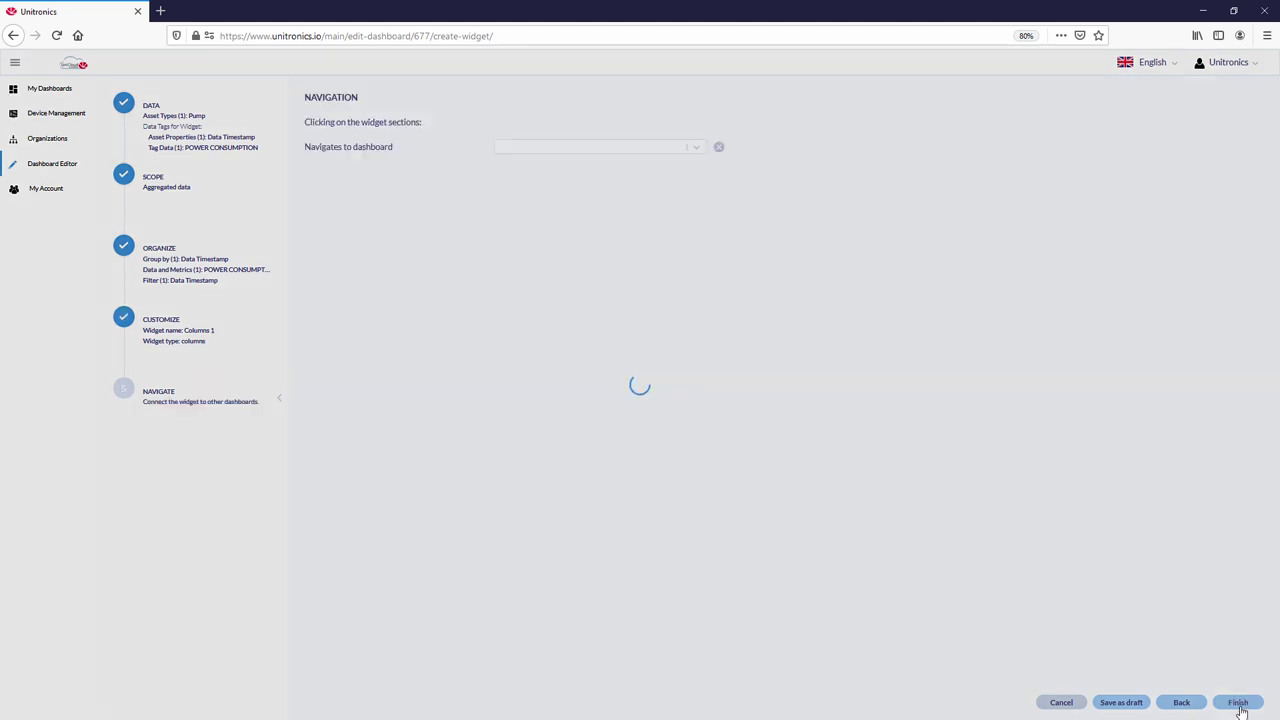
click(1238, 703)
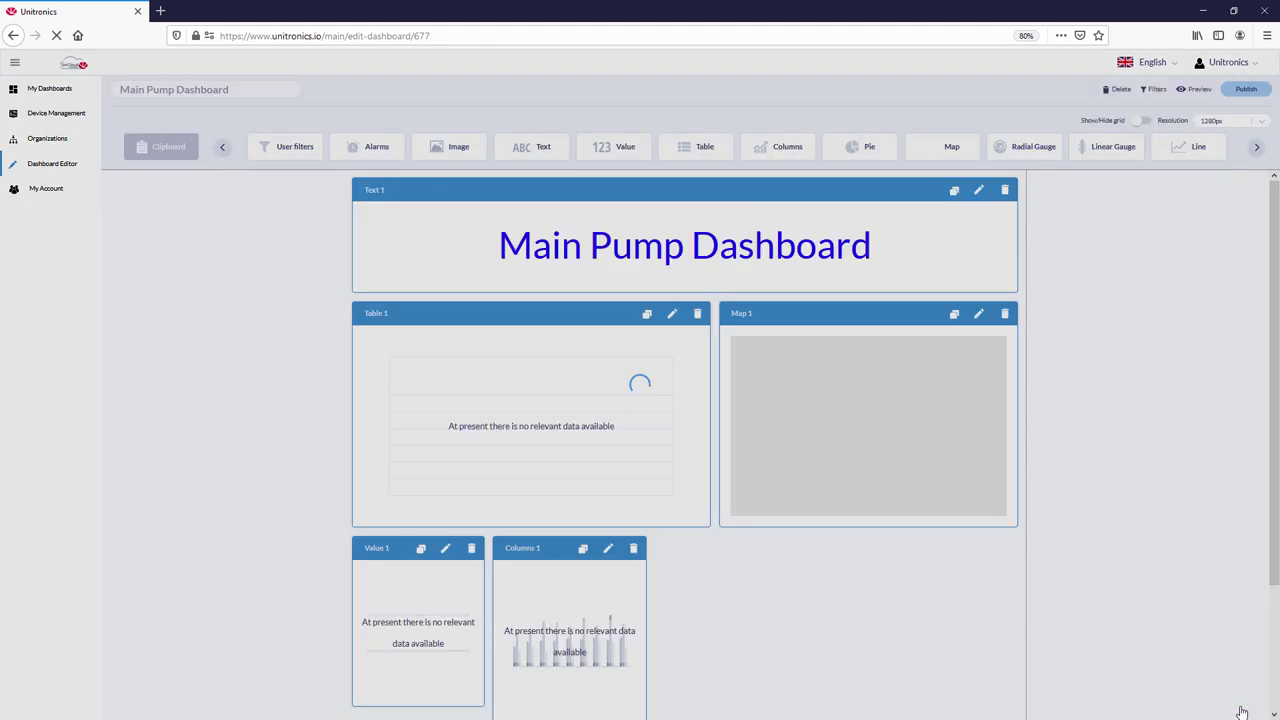
scroll(700, 590, down, 1)
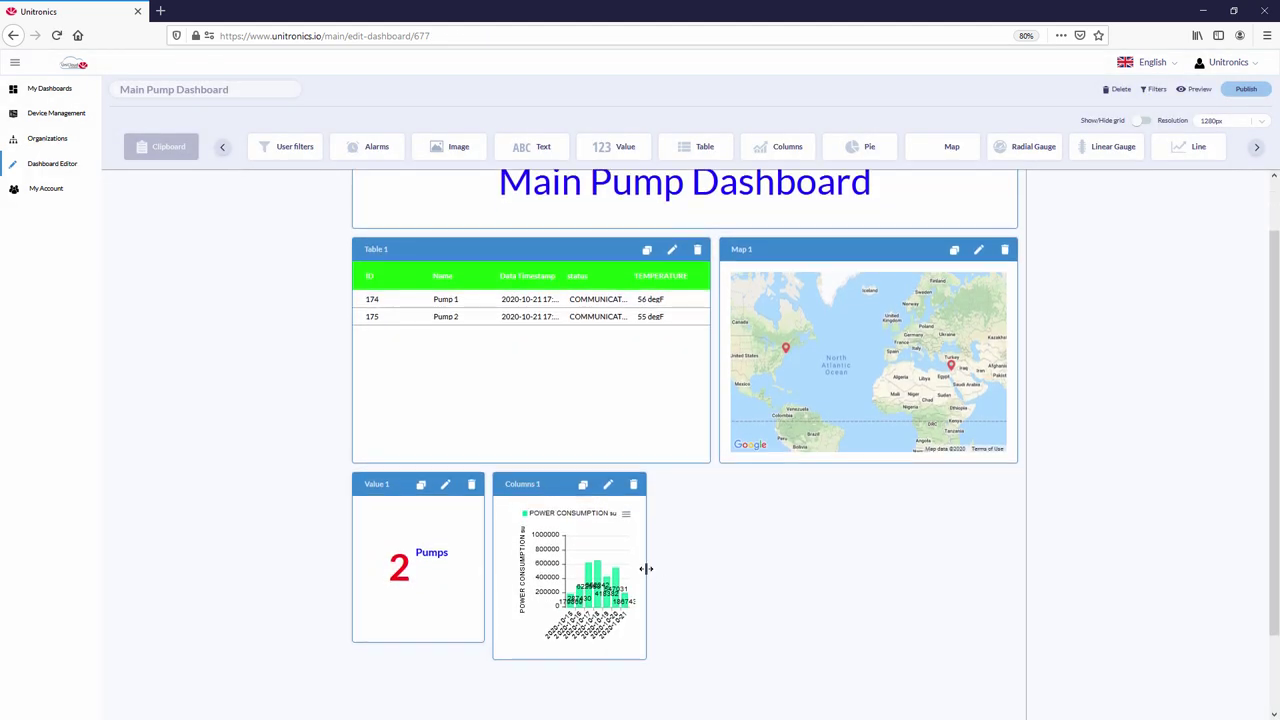
drag(646, 569, 1022, 591)
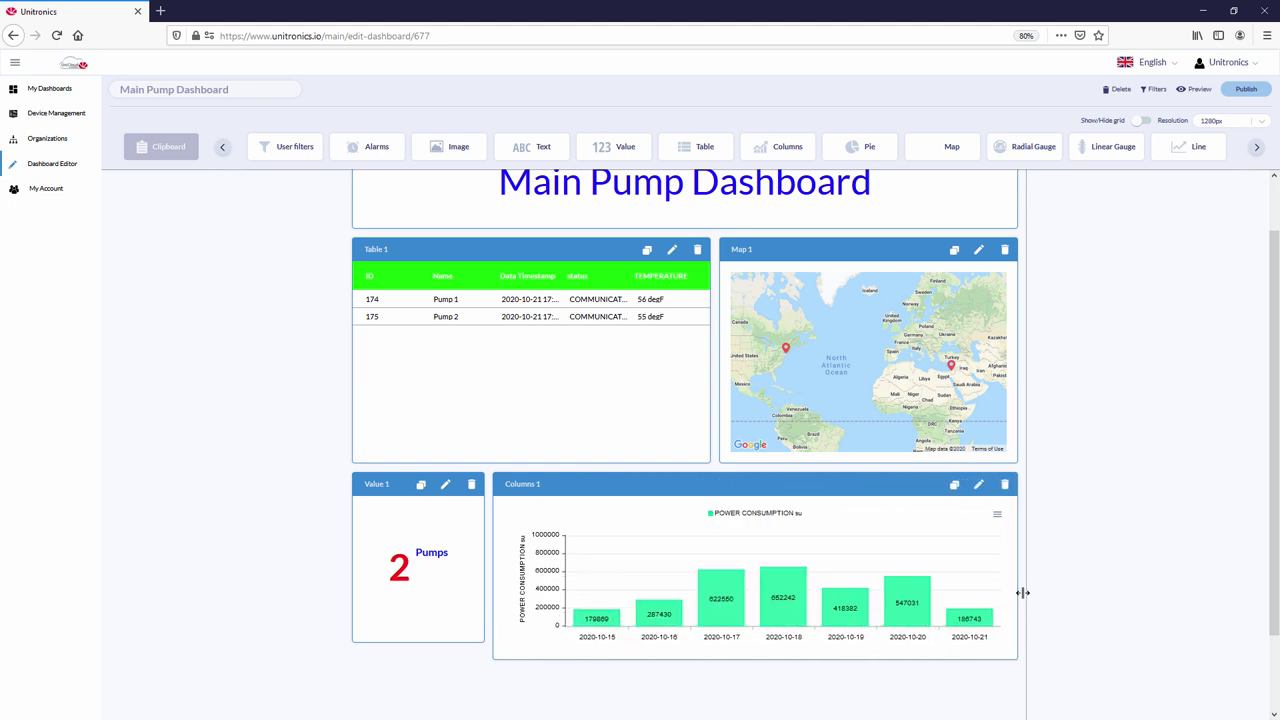
Publish the Main Pump Dashboard, confirm the publication and open the live dashboard
scroll(1157, 649, up, 1)
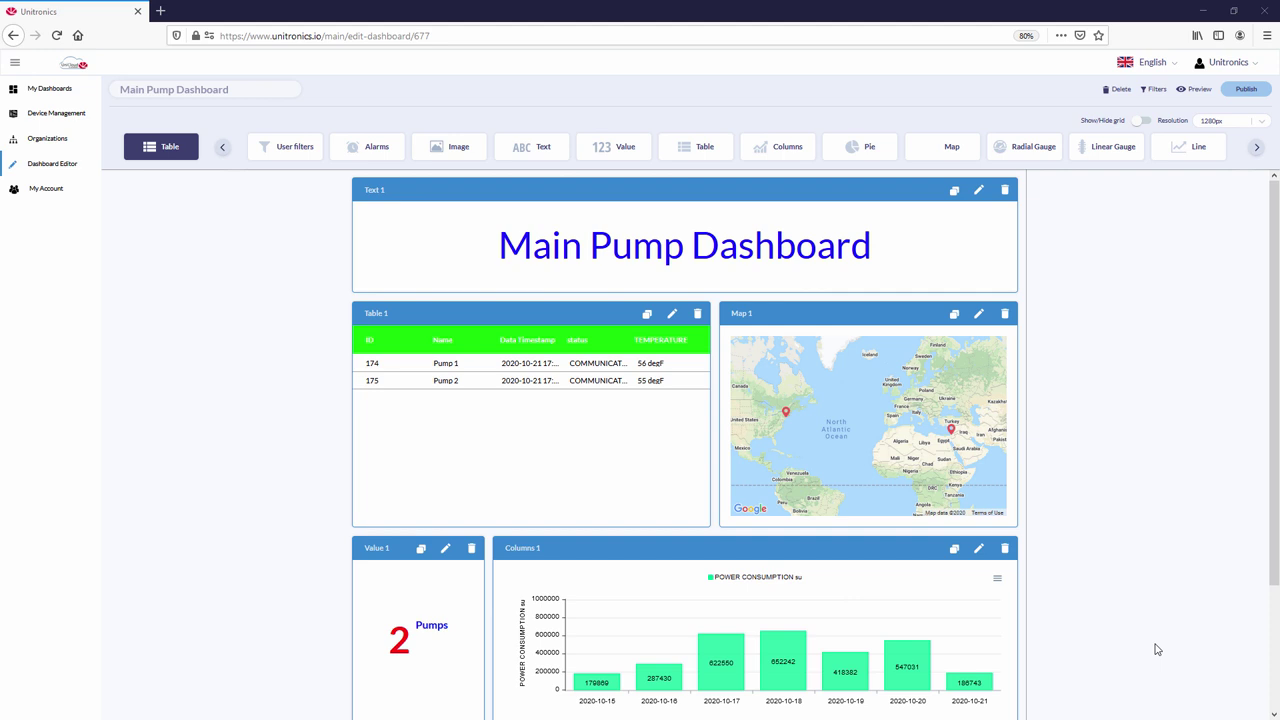
click(1248, 92)
click(700, 460)
click(57, 92)
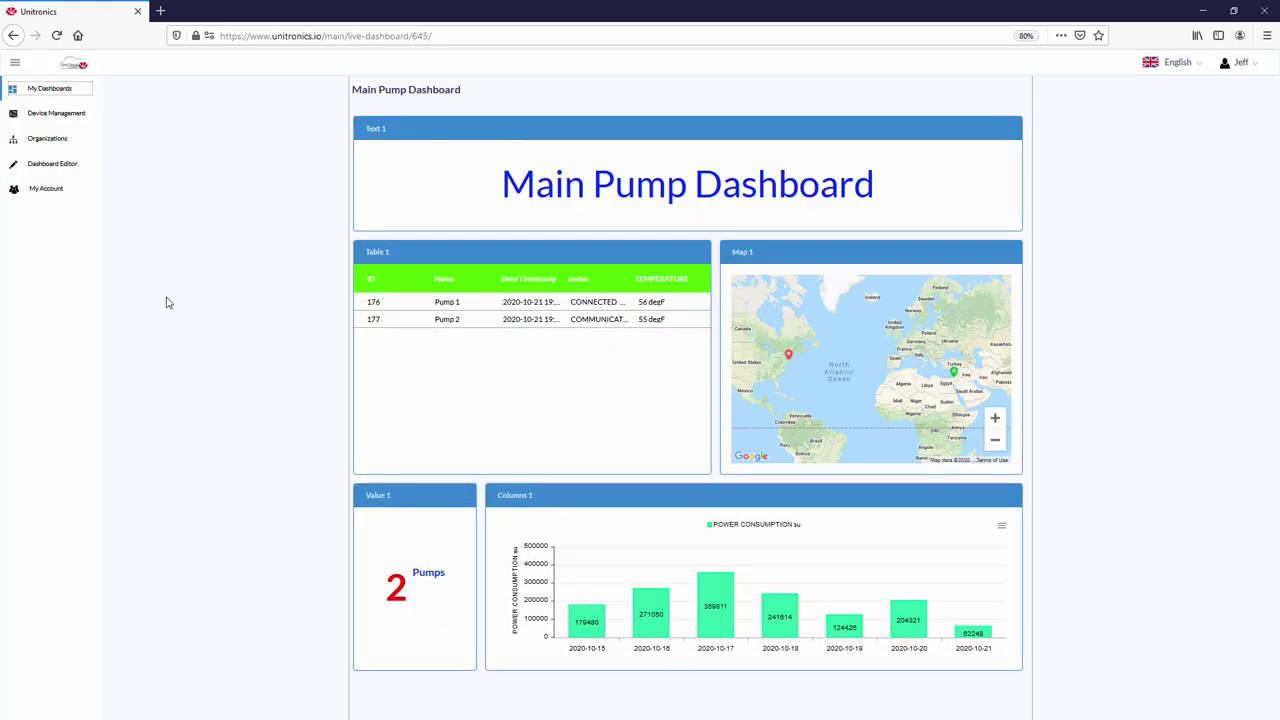